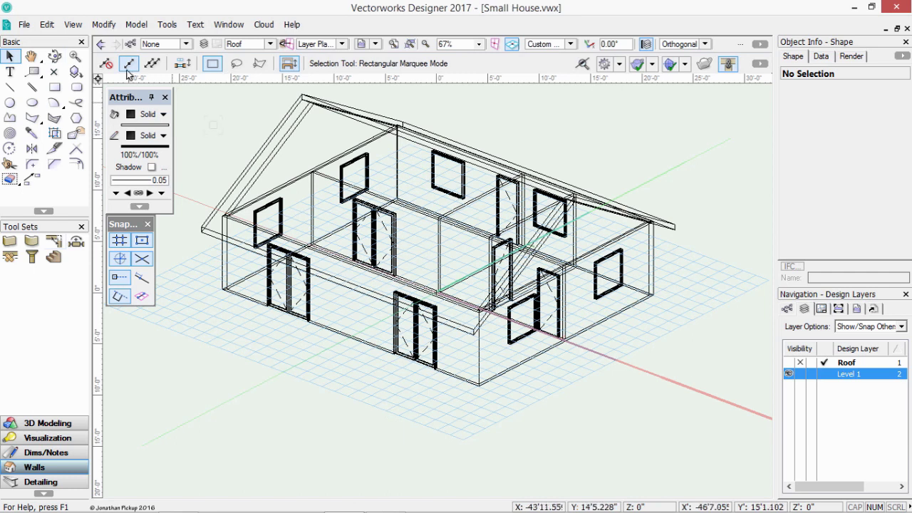
# Step: Open the View menu with the Small House model shown in wireframe
pyautogui.click(71, 25)
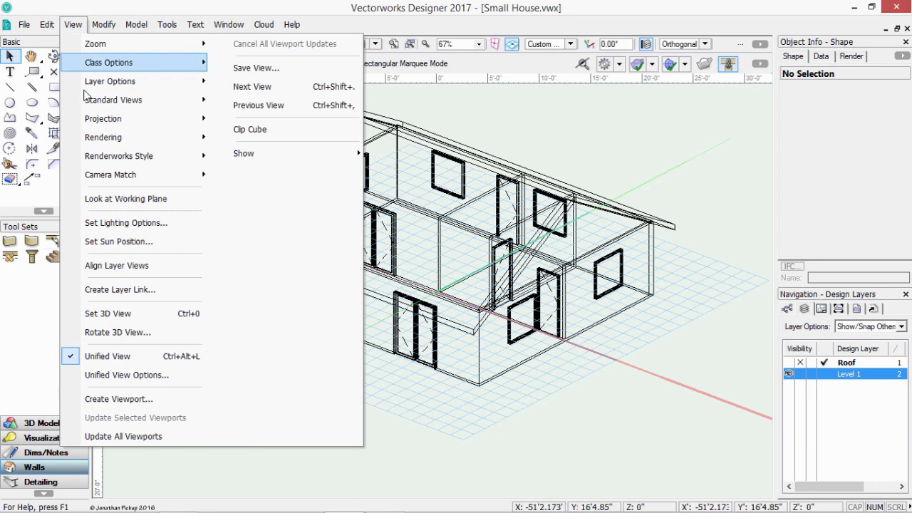
# Step: Render the house in OpenGL at Very High detail, with drawn edges and High-quality shadows
pyautogui.moveTo(91, 146)
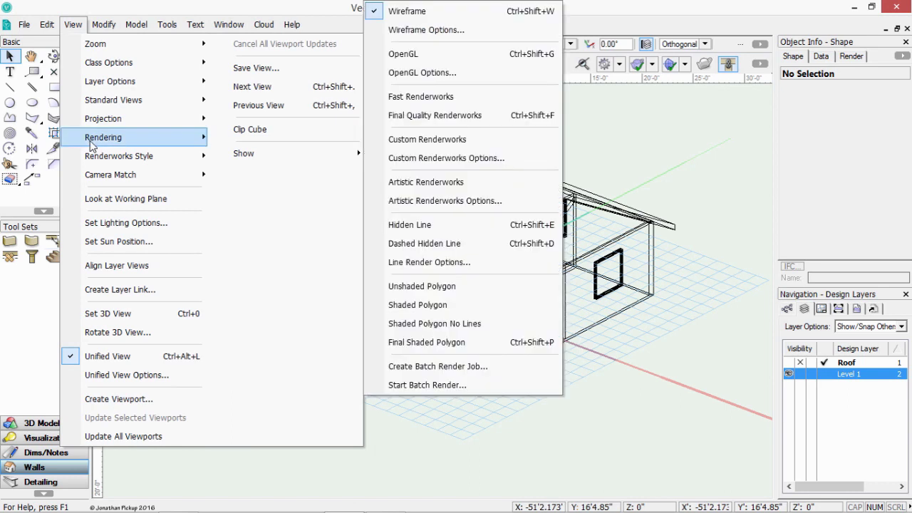
pyautogui.click(419, 57)
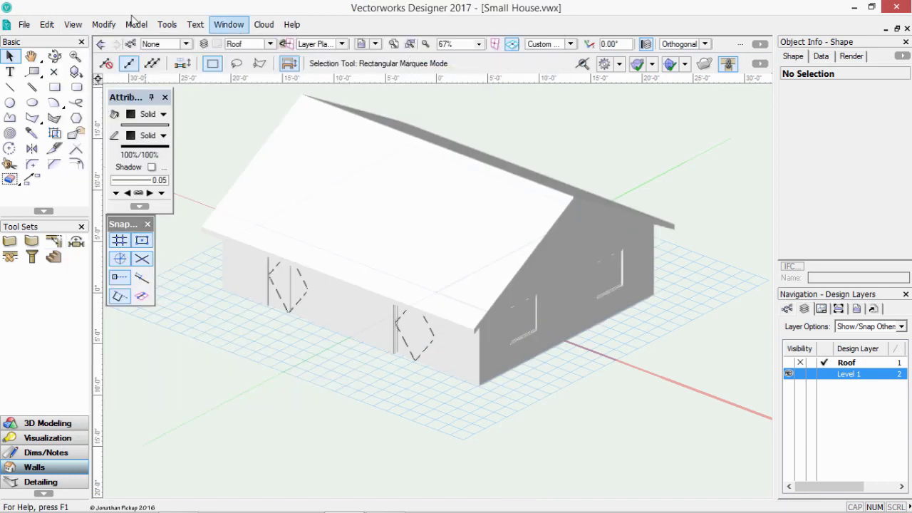
pyautogui.click(72, 26)
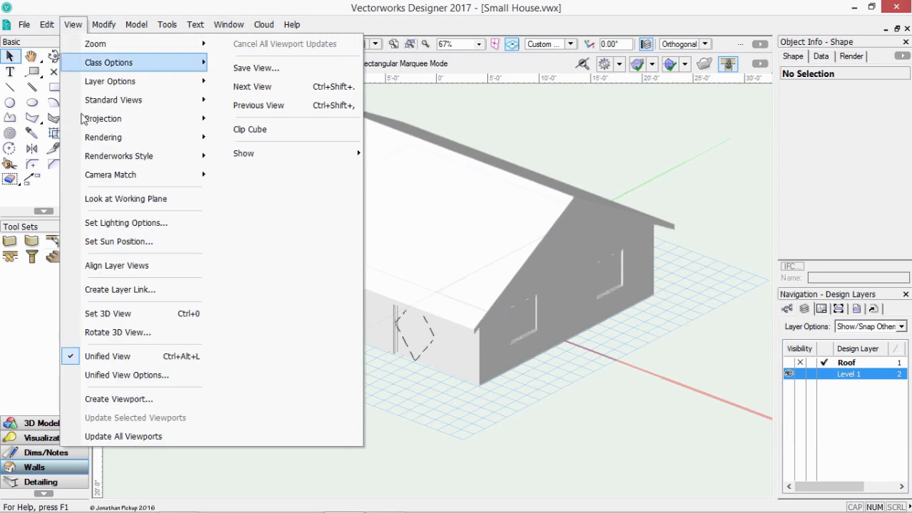
pyautogui.moveTo(92, 139)
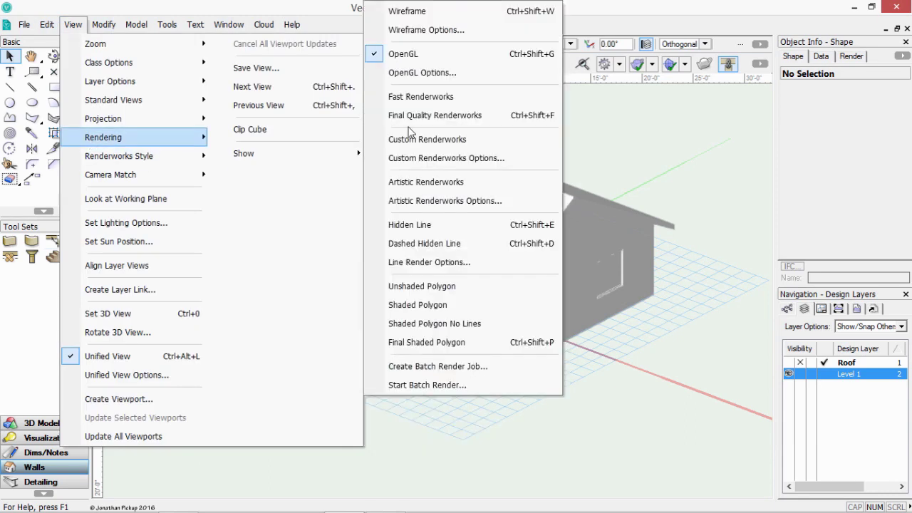
pyautogui.click(446, 69)
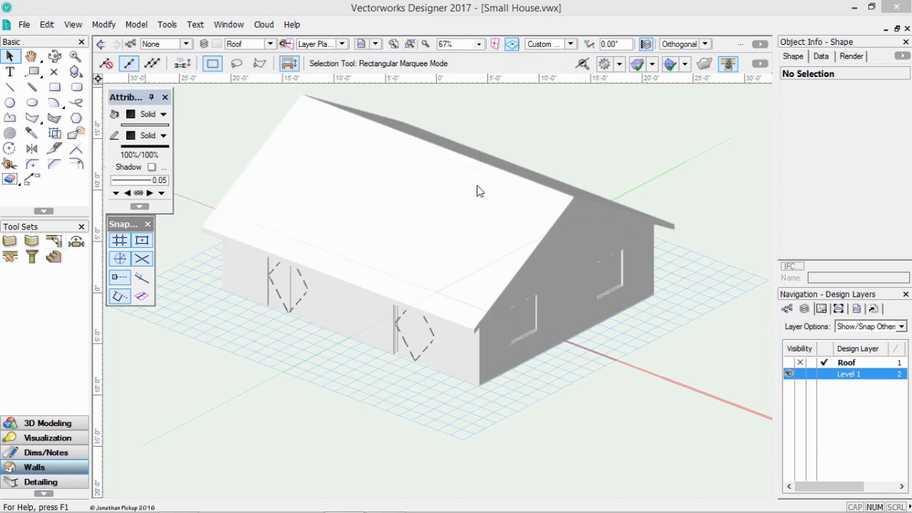
pyautogui.click(435, 192)
pyautogui.click(457, 142)
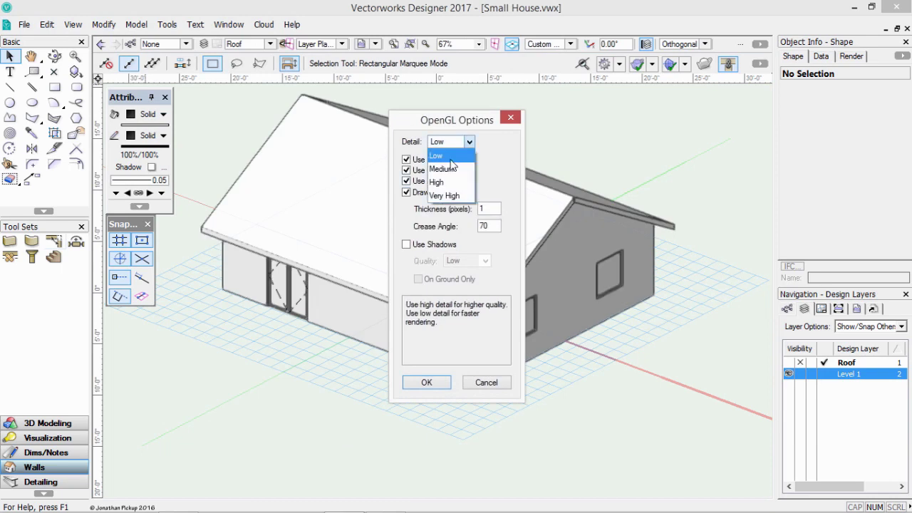
pyautogui.click(448, 198)
pyautogui.click(436, 245)
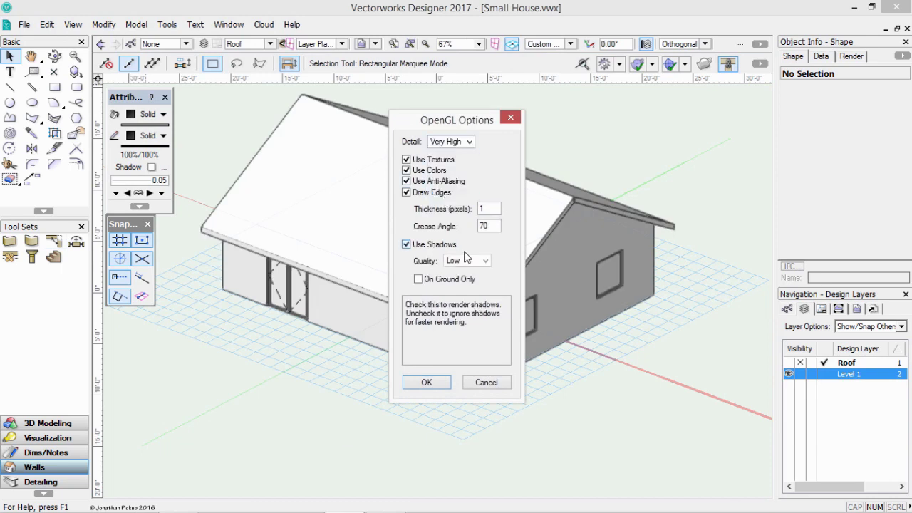
pyautogui.click(464, 261)
pyautogui.click(458, 304)
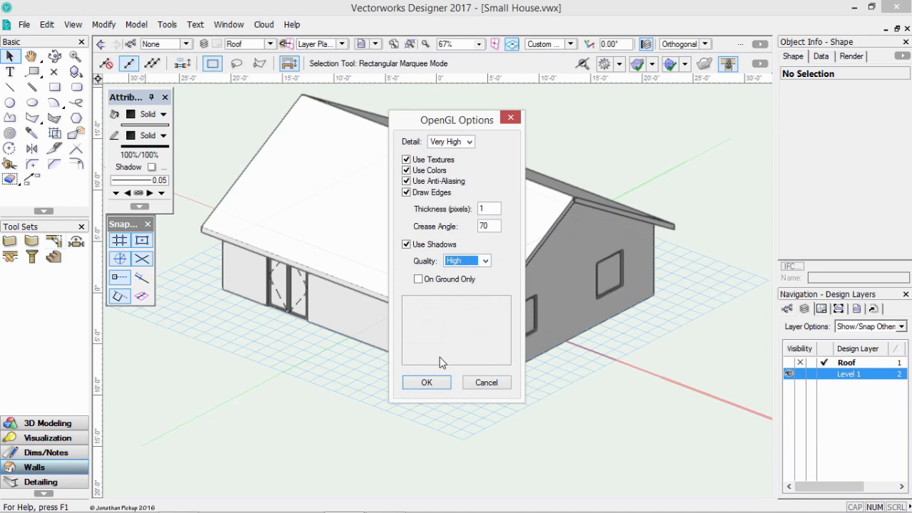
pyautogui.click(427, 382)
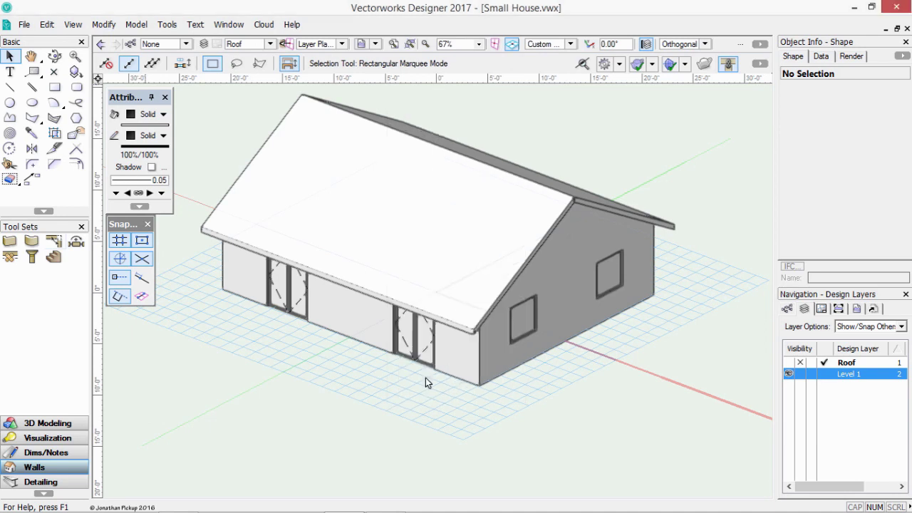
# Step: Select the roof and assign it the Metal Corrugated 02 texture from Textures_Default
pyautogui.click(235, 217)
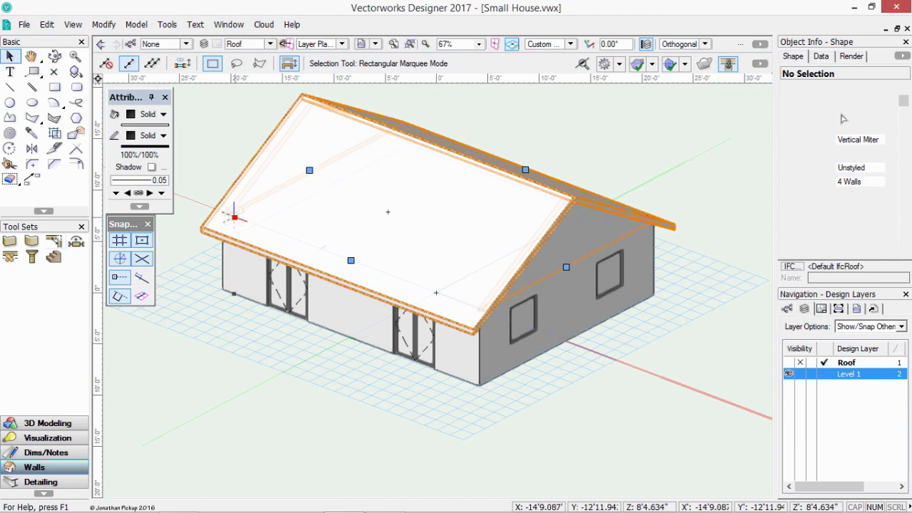
pyautogui.click(852, 56)
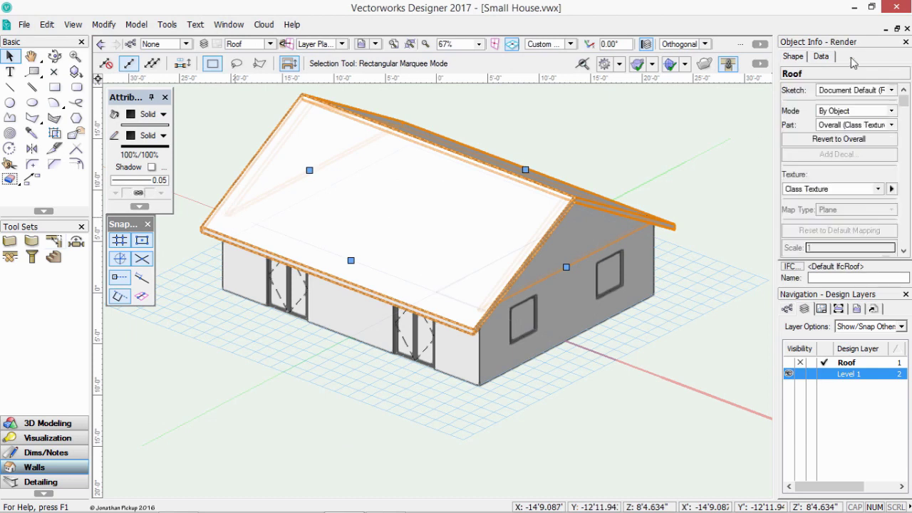
pyautogui.click(875, 189)
pyautogui.click(819, 229)
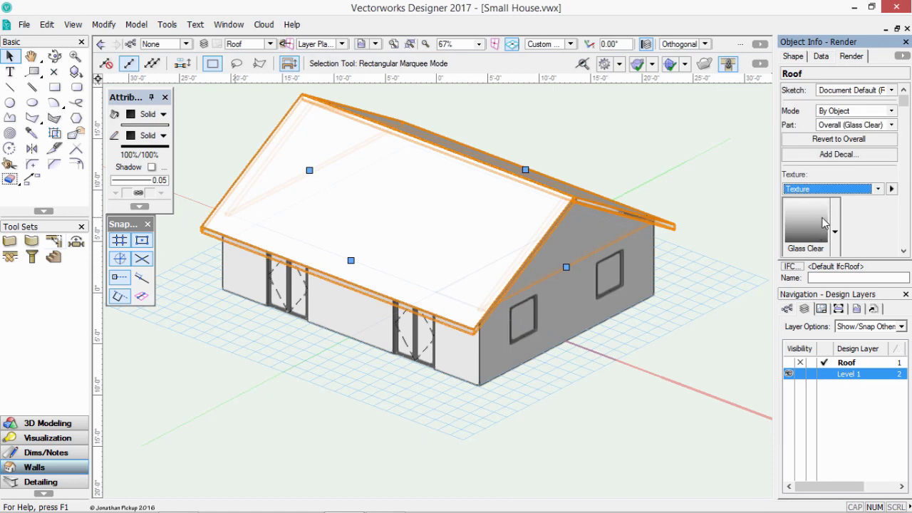
pyautogui.click(824, 223)
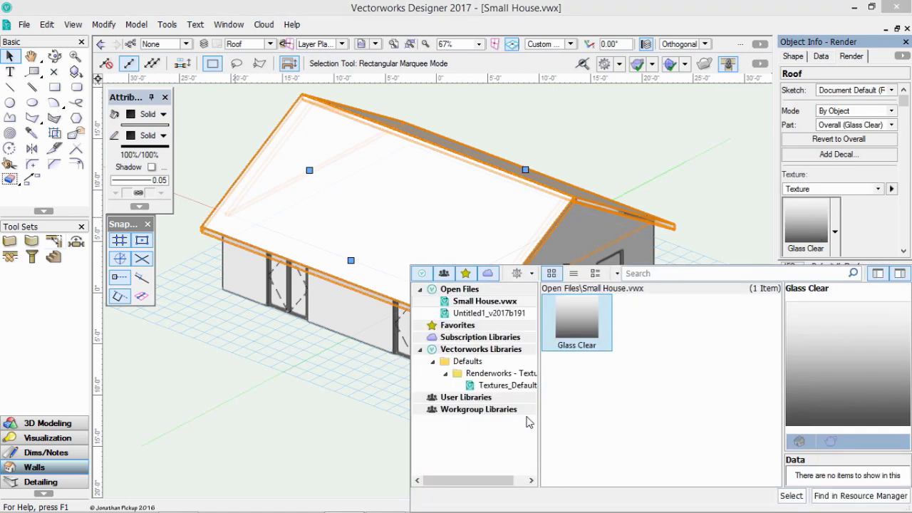
pyautogui.click(490, 385)
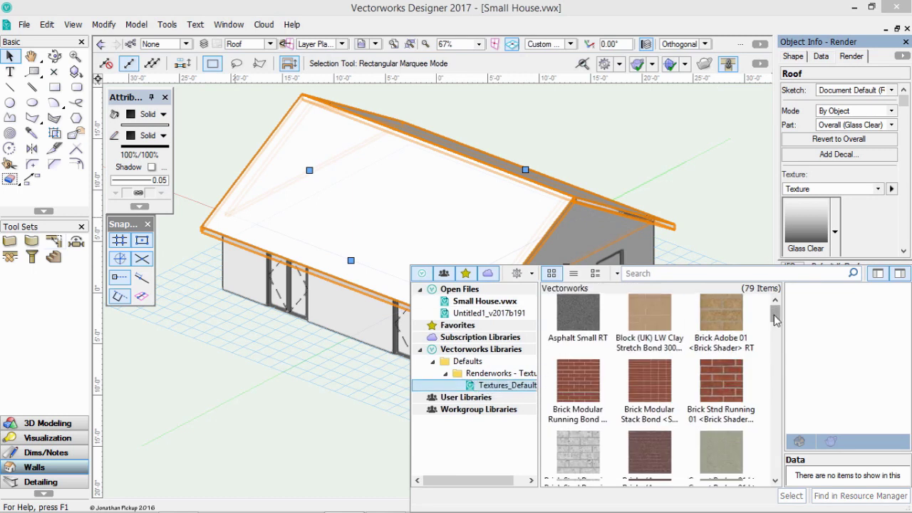
pyautogui.moveTo(775, 319); pyautogui.dragTo(773, 423)
pyautogui.click(584, 341)
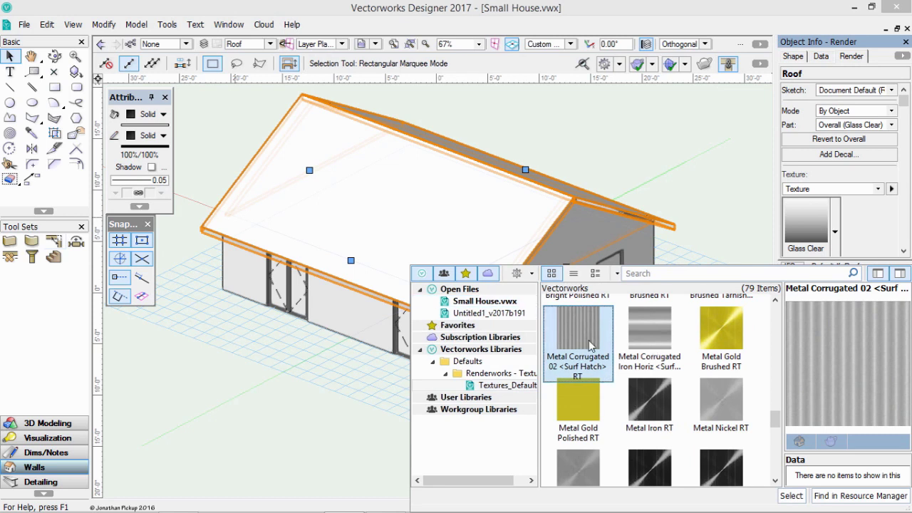
pyautogui.doubleClick(586, 343)
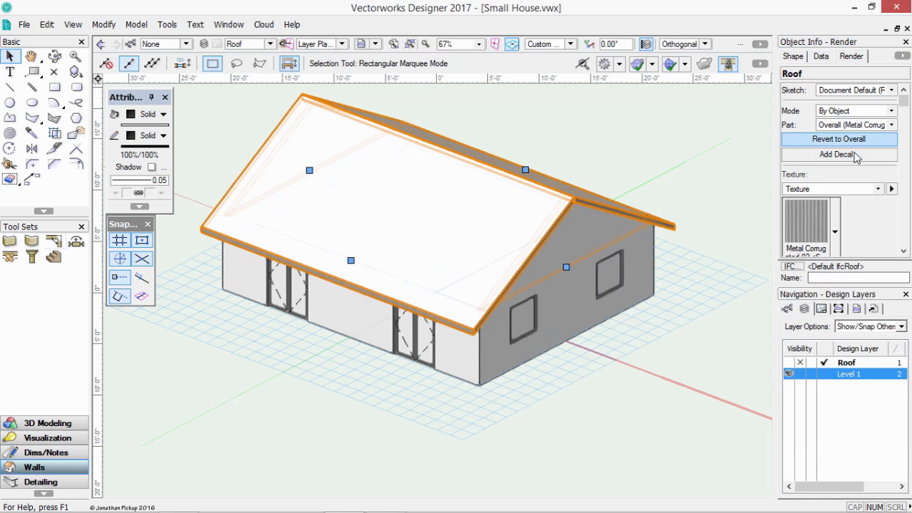
# Step: Apply the corrugated texture to the roof's Top part, then deselect the roof
pyautogui.click(891, 126)
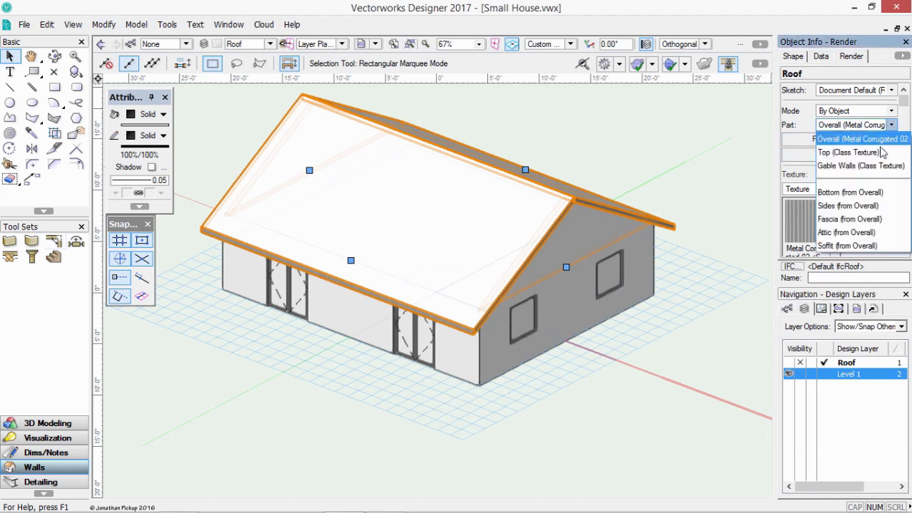
pyautogui.click(845, 153)
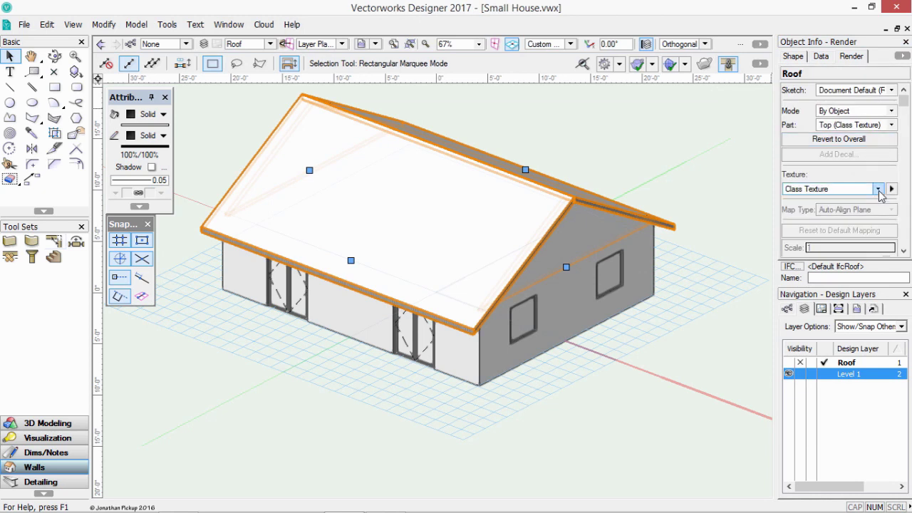
pyautogui.click(878, 188)
pyautogui.click(804, 228)
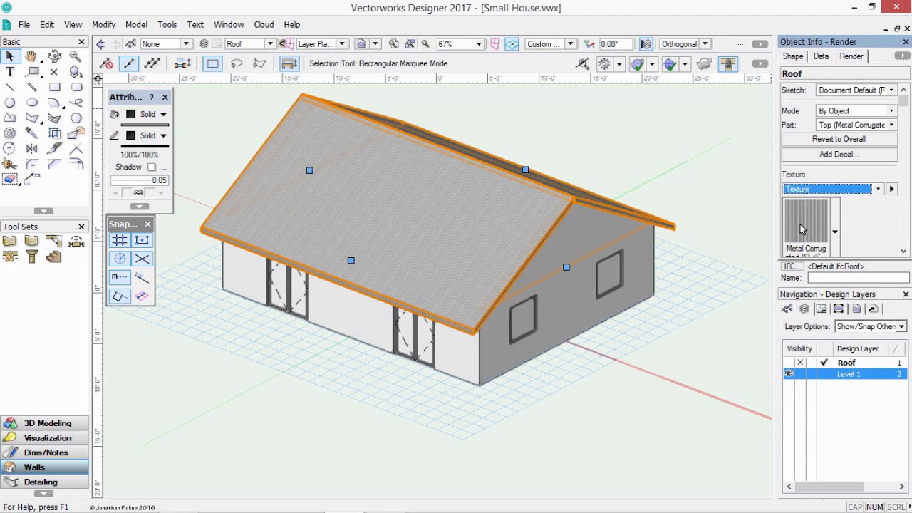
pyautogui.click(635, 168)
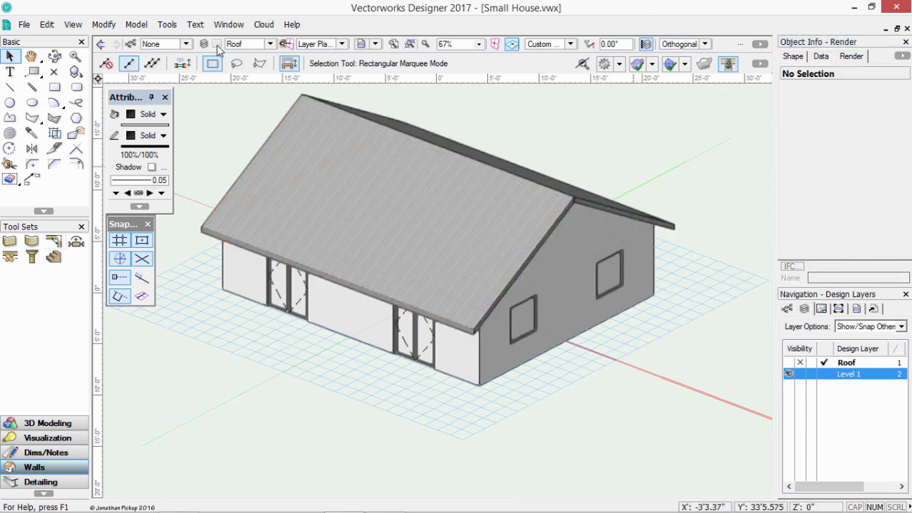
# Step: Switch the house to Hidden Line rendering, drawing the roof as dense corrugated lines
pyautogui.click(71, 25)
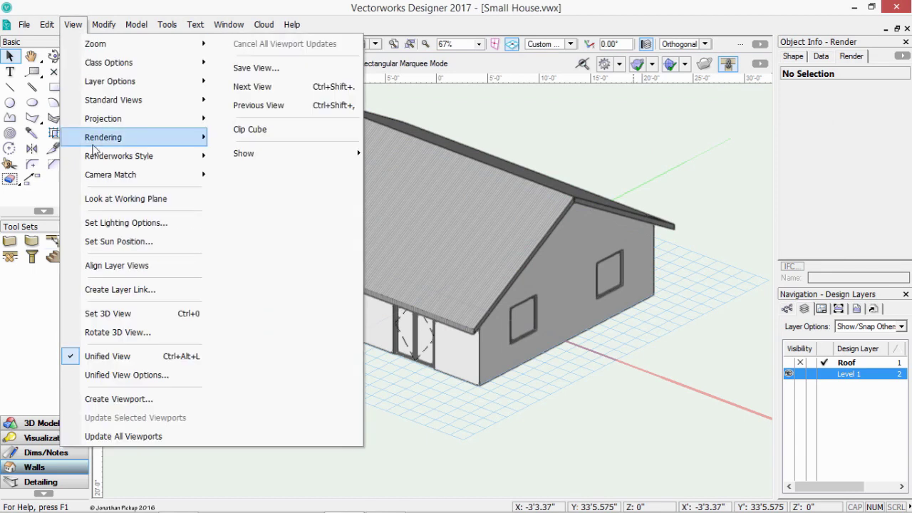
pyautogui.moveTo(96, 146)
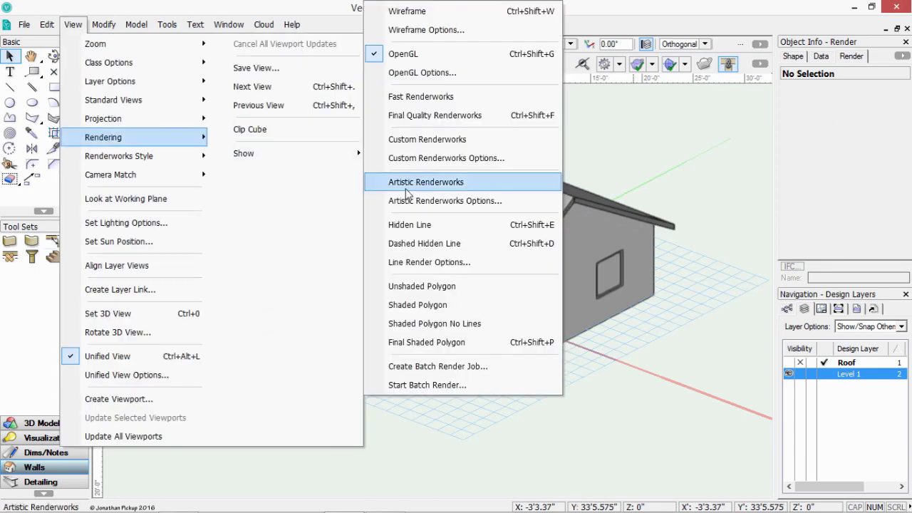
pyautogui.click(404, 228)
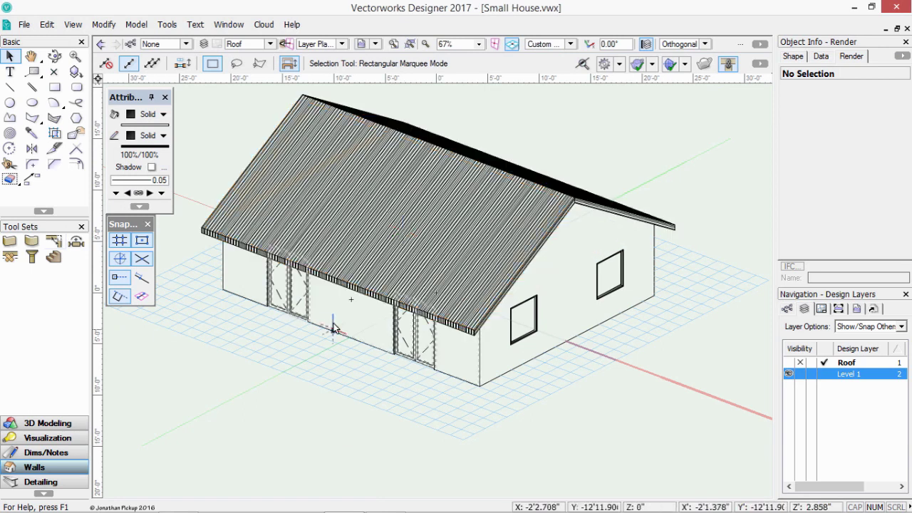
# Step: Select the roof, set its Top part texture to None, and re-render
pyautogui.click(346, 228)
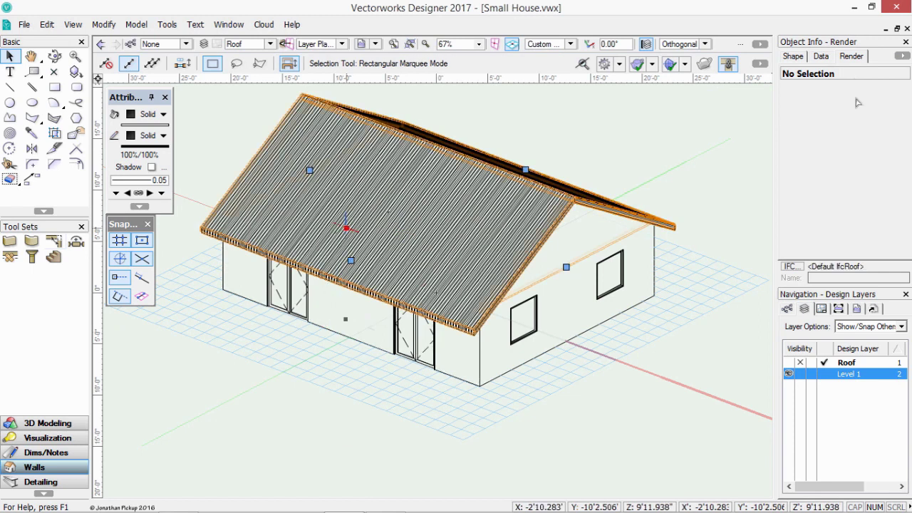
pyautogui.click(878, 189)
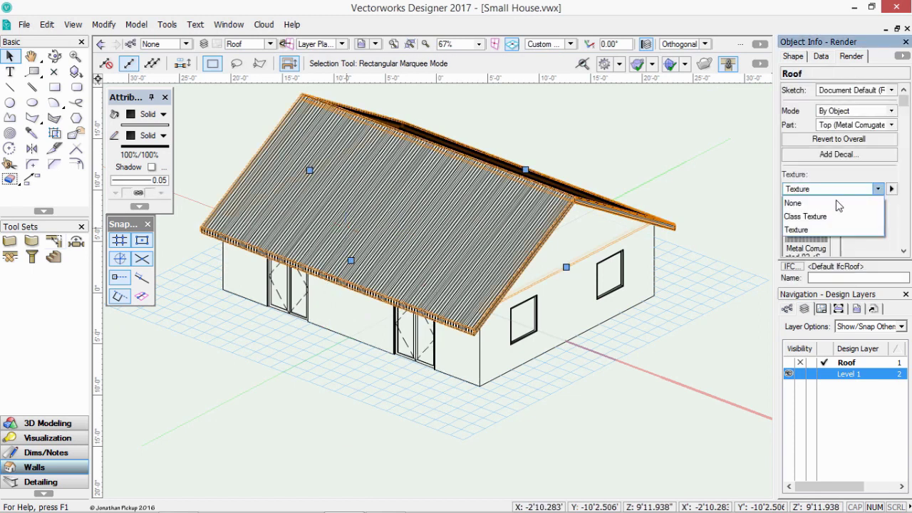
pyautogui.click(838, 205)
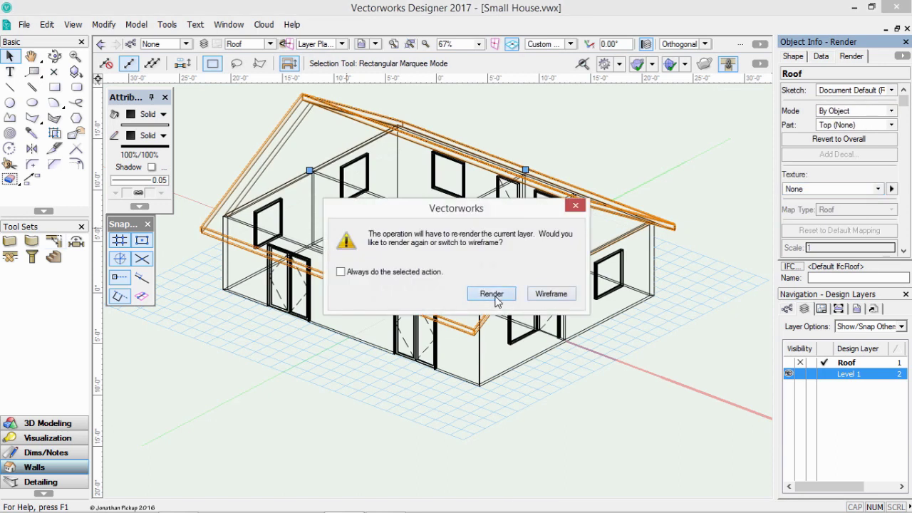
pyautogui.click(492, 293)
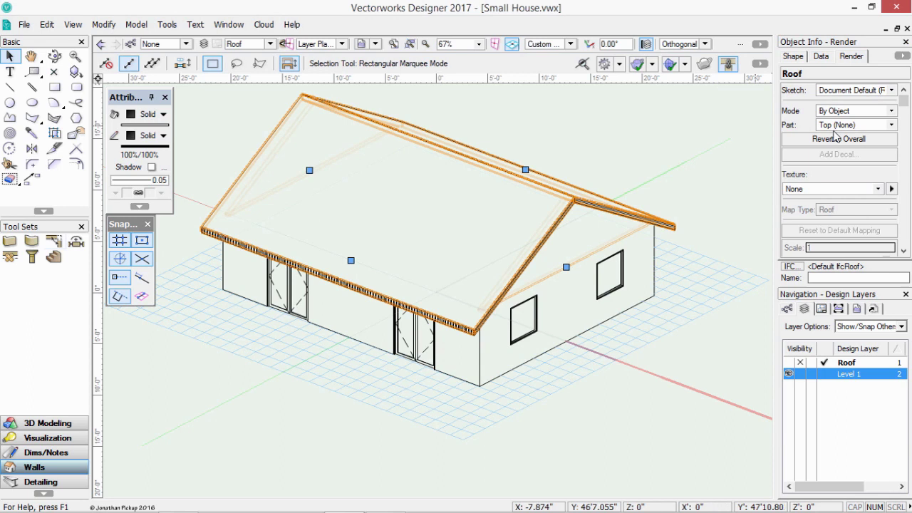
# Step: Set the roof's Overall part texture to None and re-render in hidden line
pyautogui.click(893, 123)
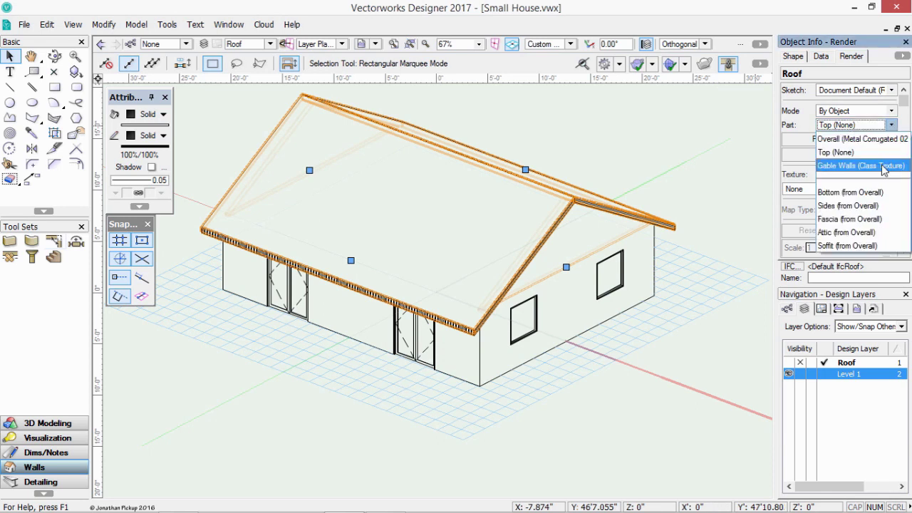
pyautogui.click(882, 139)
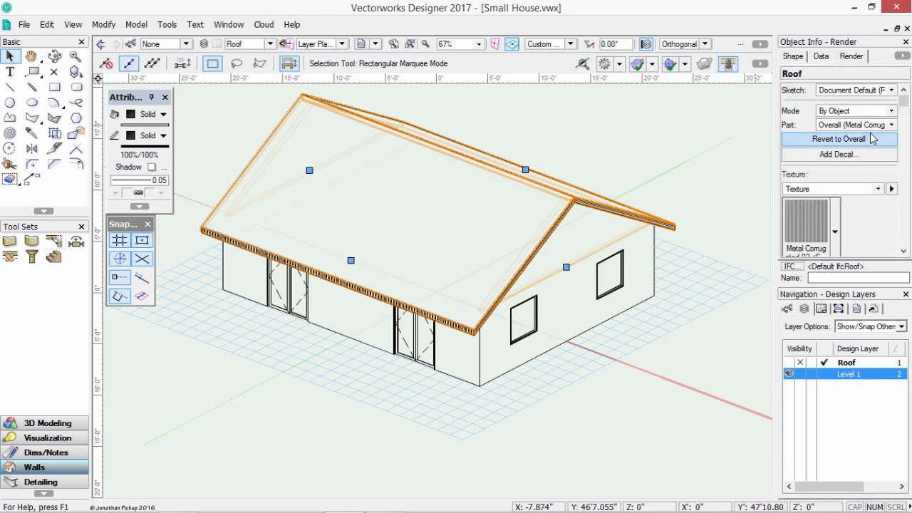
pyautogui.click(846, 190)
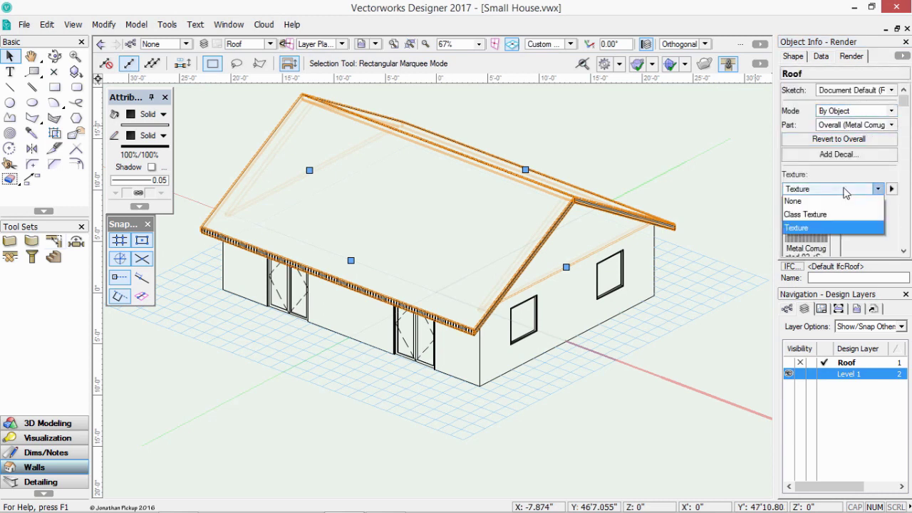
pyautogui.click(807, 204)
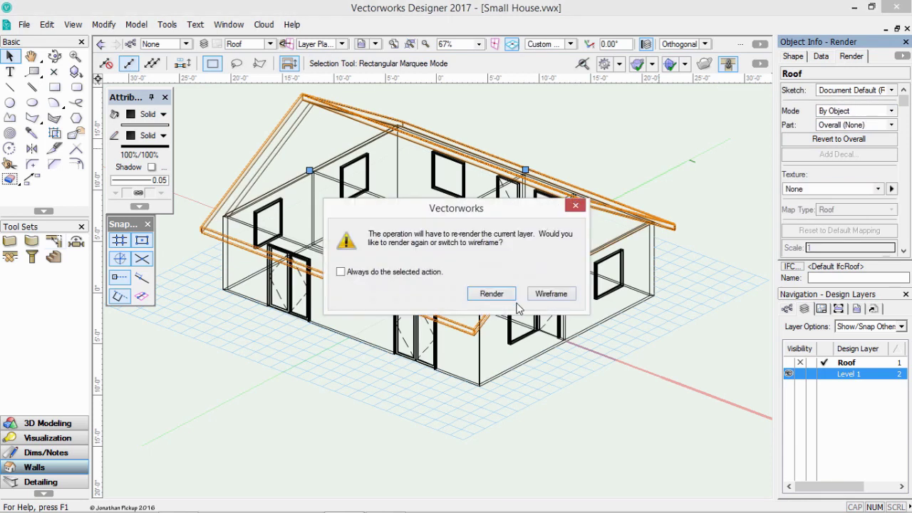
pyautogui.click(492, 294)
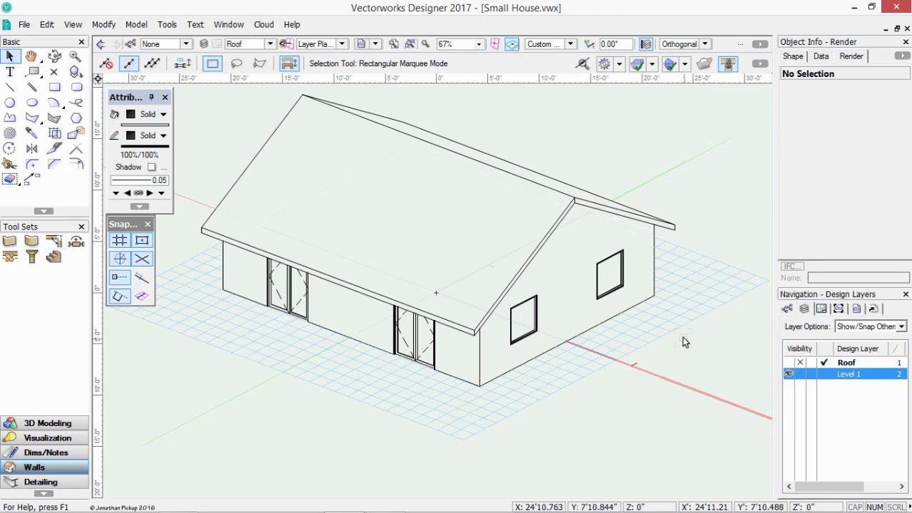
# Step: Show only the active layer in wireframe, make Level 1 active, and deselect the walls
pyautogui.rightClick(596, 127)
pyautogui.moveTo(636, 314)
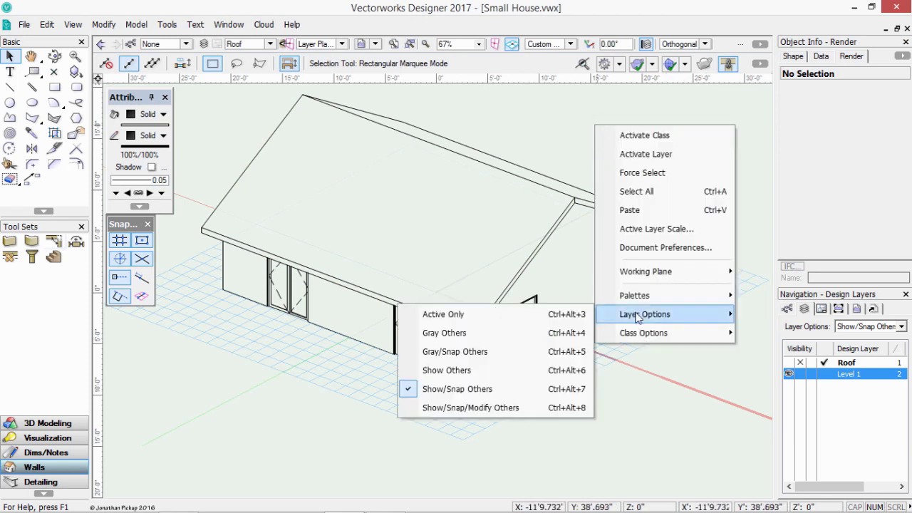
pyautogui.click(515, 316)
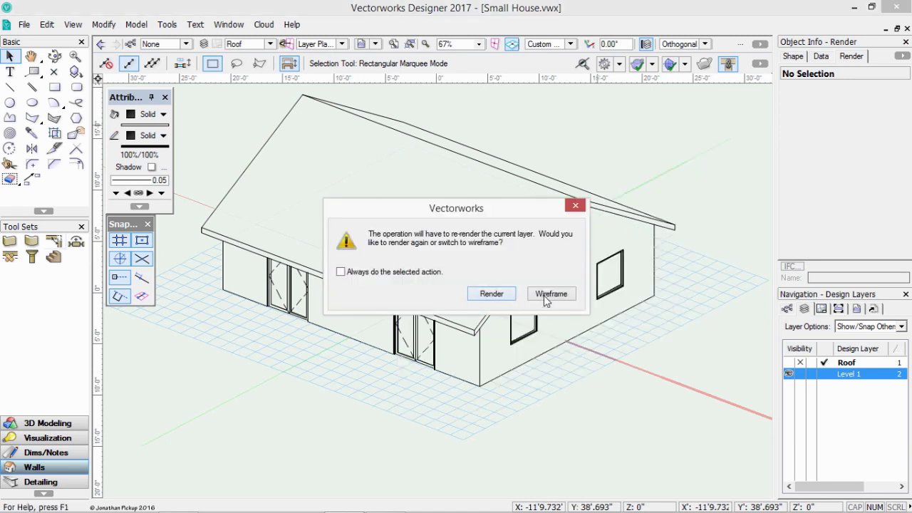
pyautogui.click(551, 293)
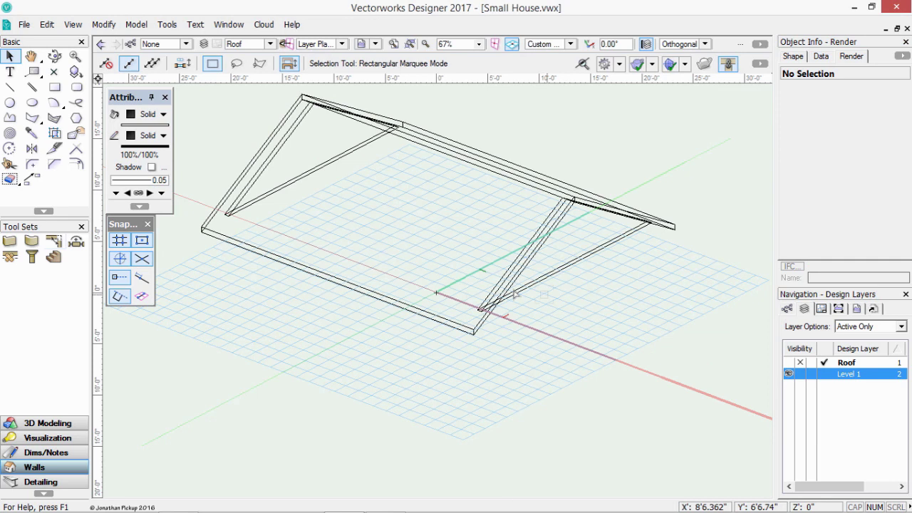
pyautogui.click(269, 44)
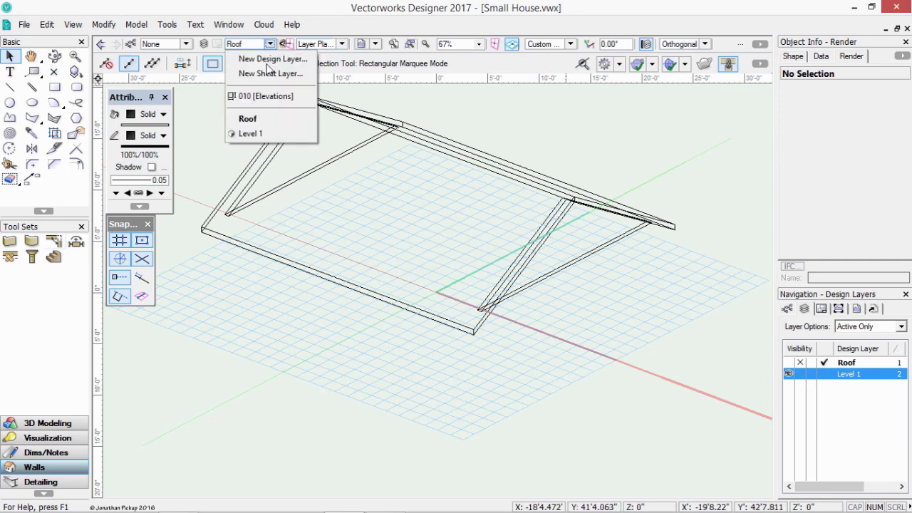
pyautogui.click(265, 134)
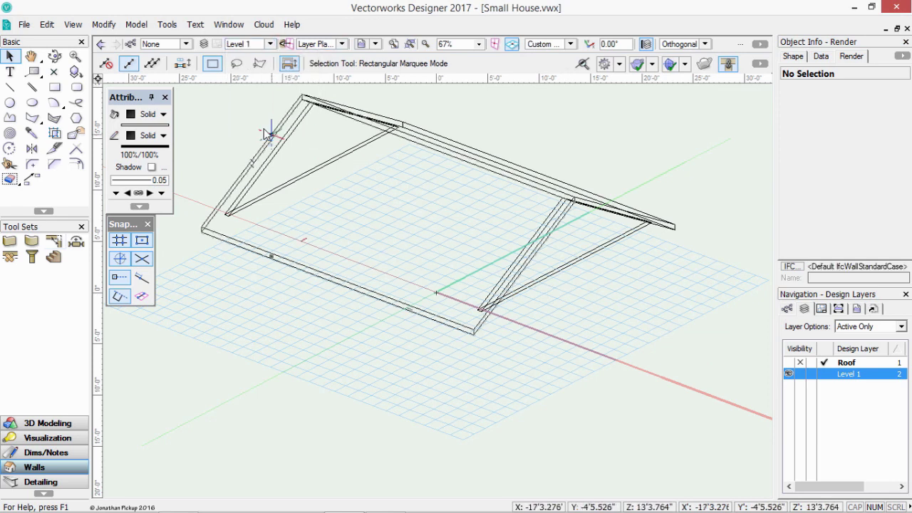
pyautogui.click(520, 115)
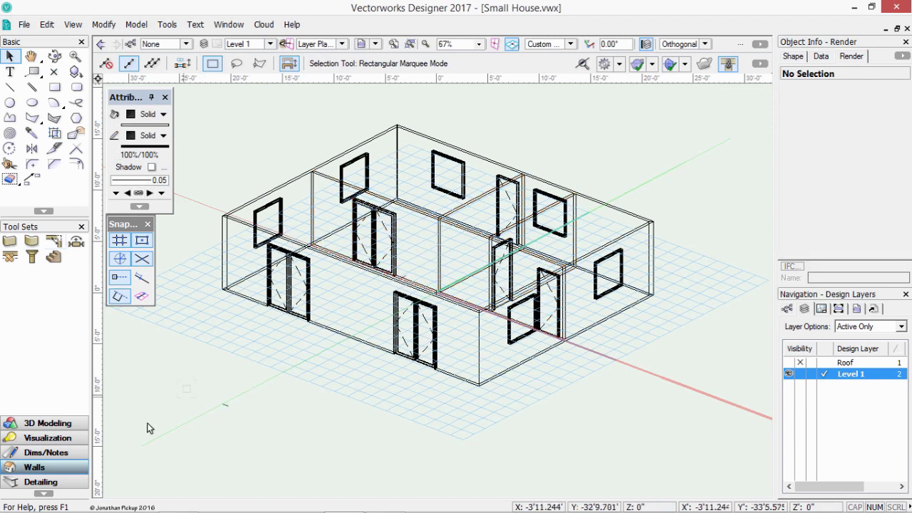
# Step: Set the Extract tool to Extract Surface mode with Create Planar Objects enabled
pyautogui.click(40, 426)
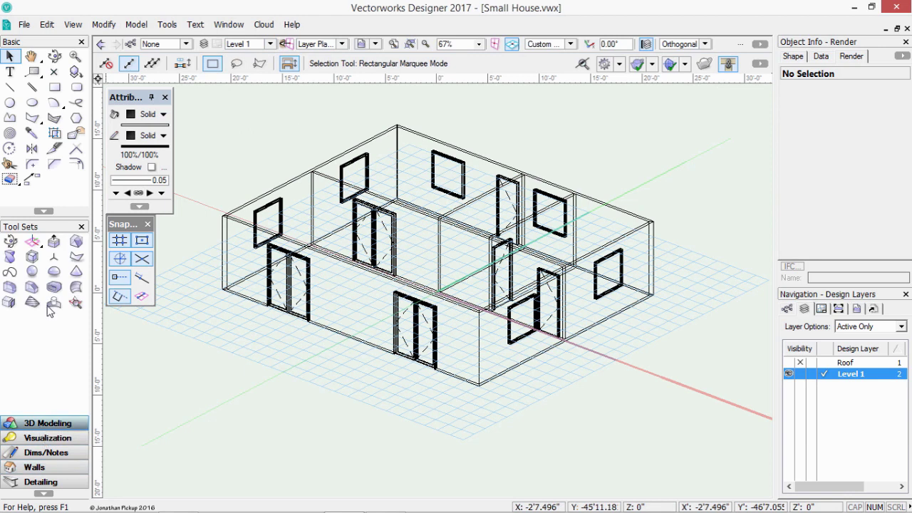
pyautogui.click(12, 303)
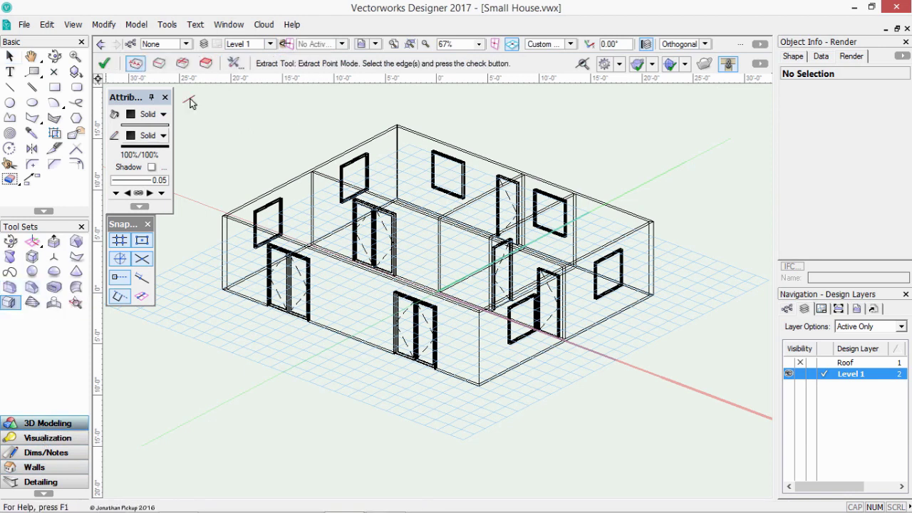
pyautogui.click(207, 64)
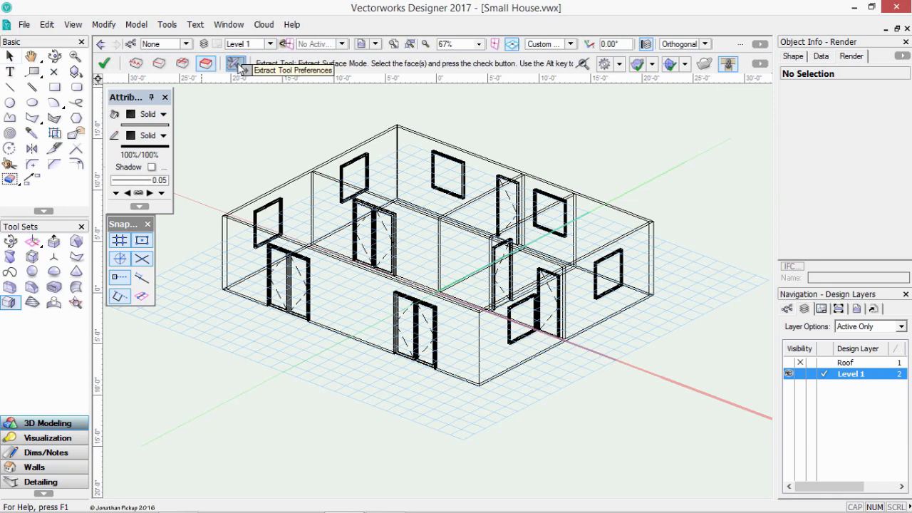
pyautogui.click(237, 66)
pyautogui.click(407, 245)
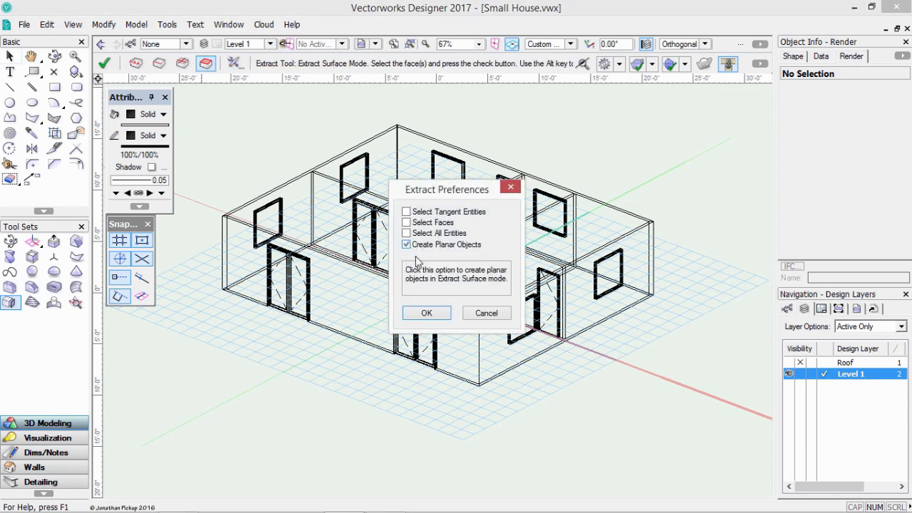
pyautogui.click(426, 314)
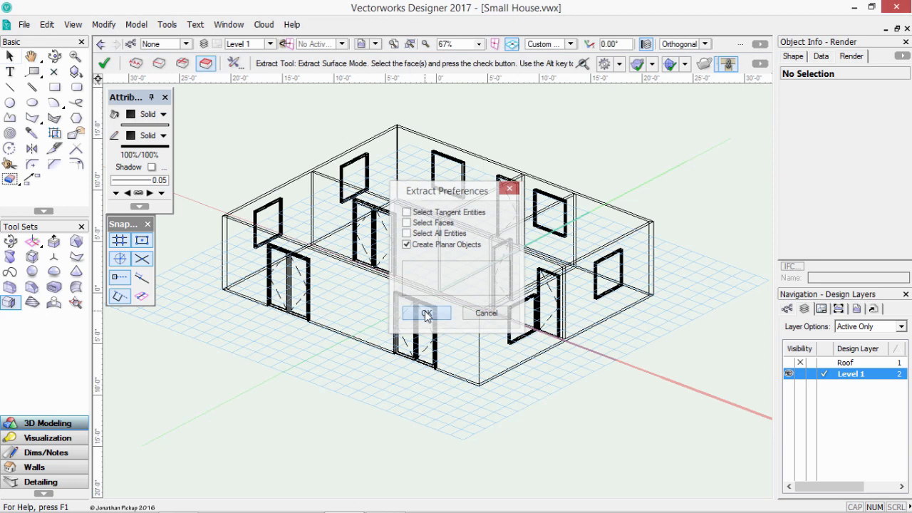
# Step: Mark the front, right end, next right, and back exterior wall faces for extraction
pyautogui.click(338, 296)
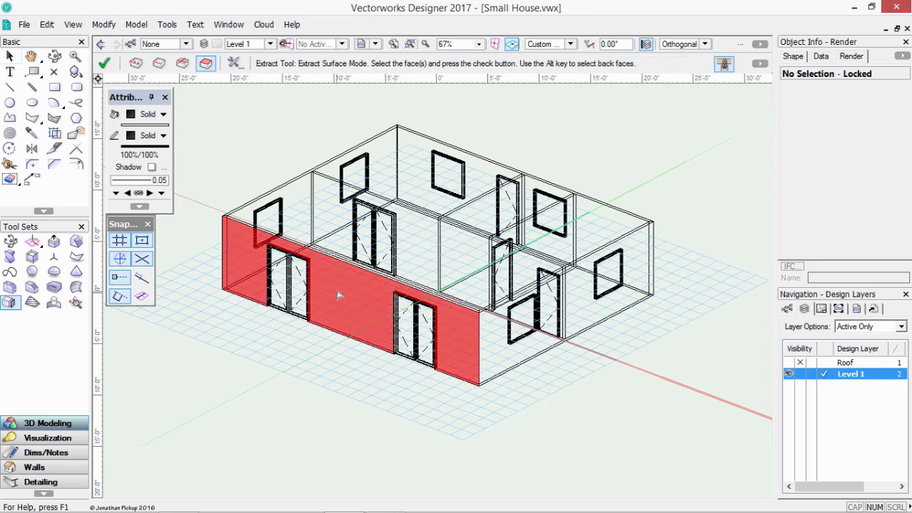
pyautogui.keyDown('shift'); pyautogui.click(498, 342); pyautogui.keyUp('shift')
pyautogui.keyDown('shift'); pyautogui.click(495, 351); pyautogui.keyUp('shift')
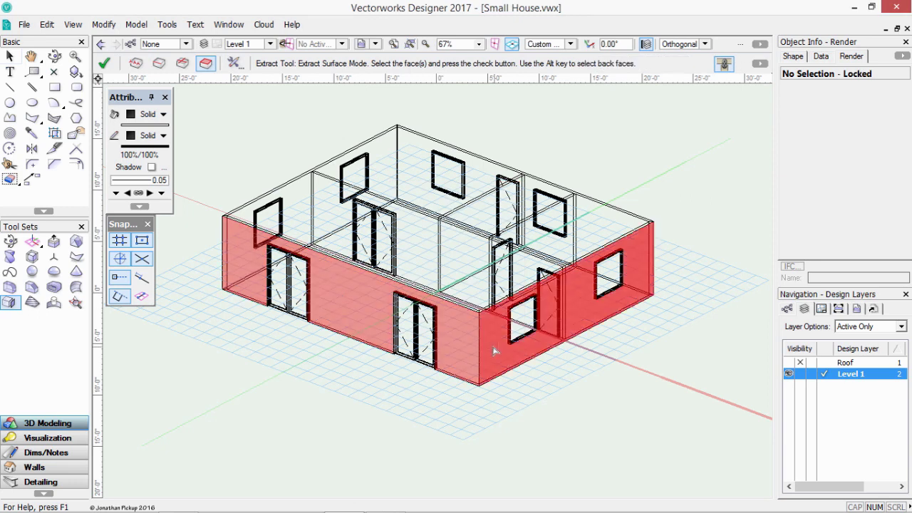
pyautogui.keyDown('shift'); pyautogui.click(491, 170); pyautogui.keyUp('shift')
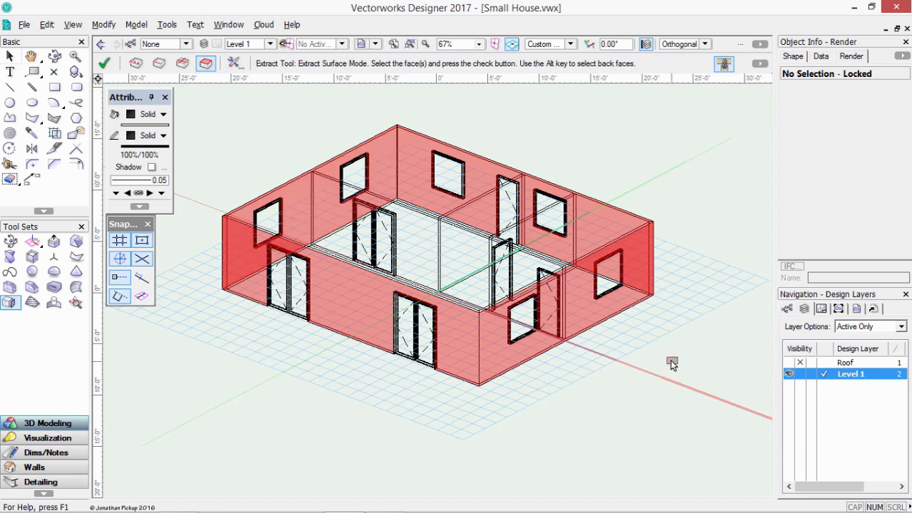
pyautogui.click(103, 63)
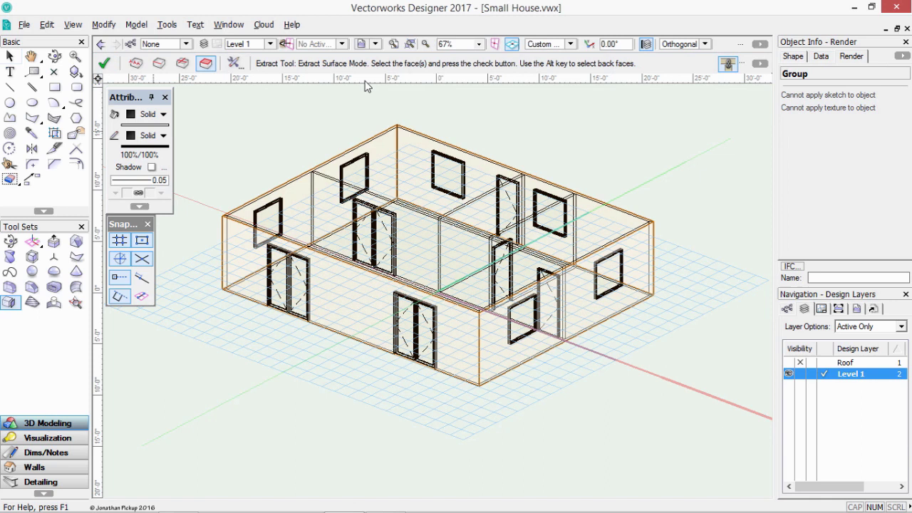
pyautogui.click(105, 25)
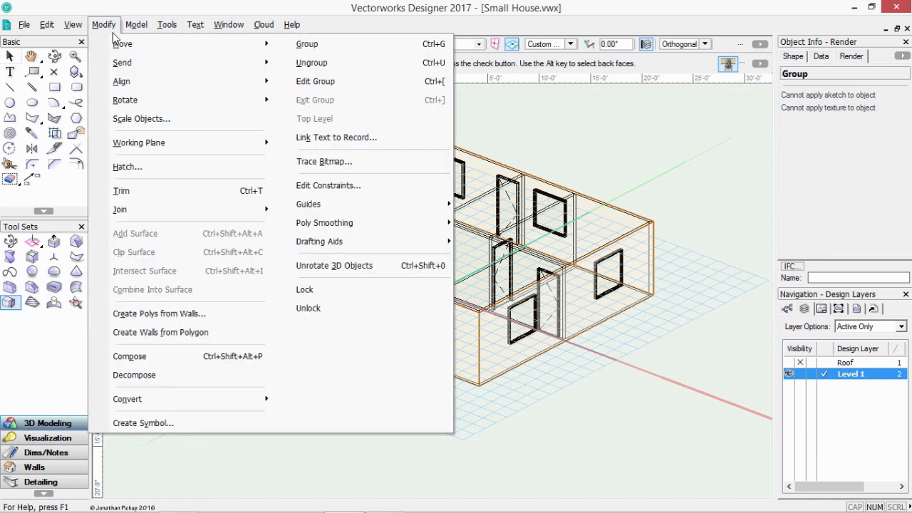
pyautogui.click(318, 83)
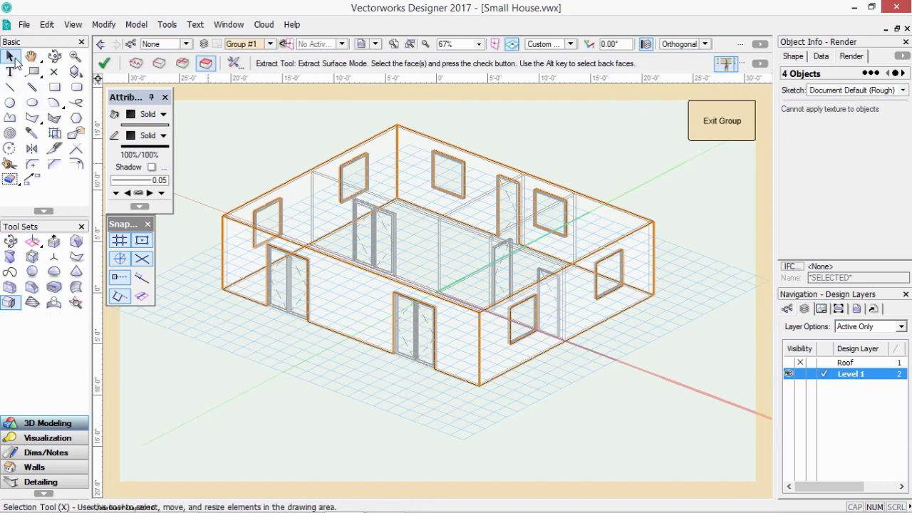
pyautogui.click(13, 58)
pyautogui.click(524, 121)
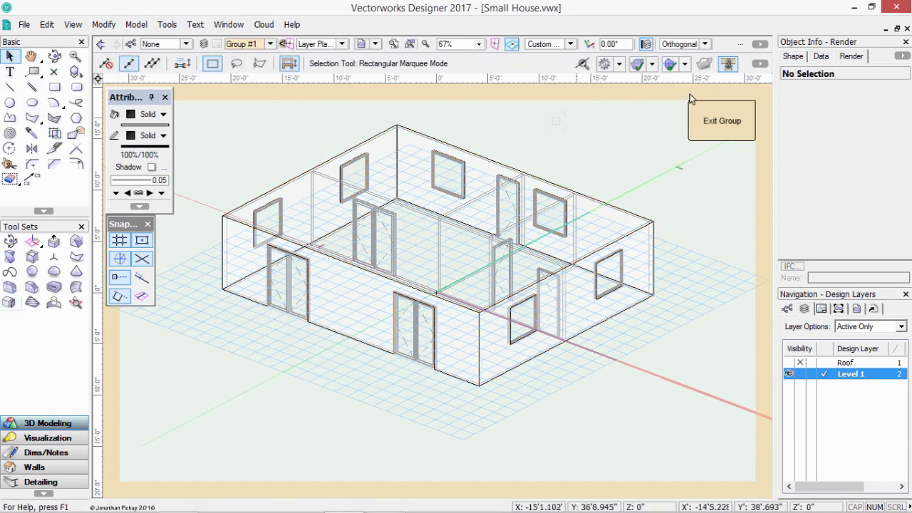
pyautogui.click(760, 64)
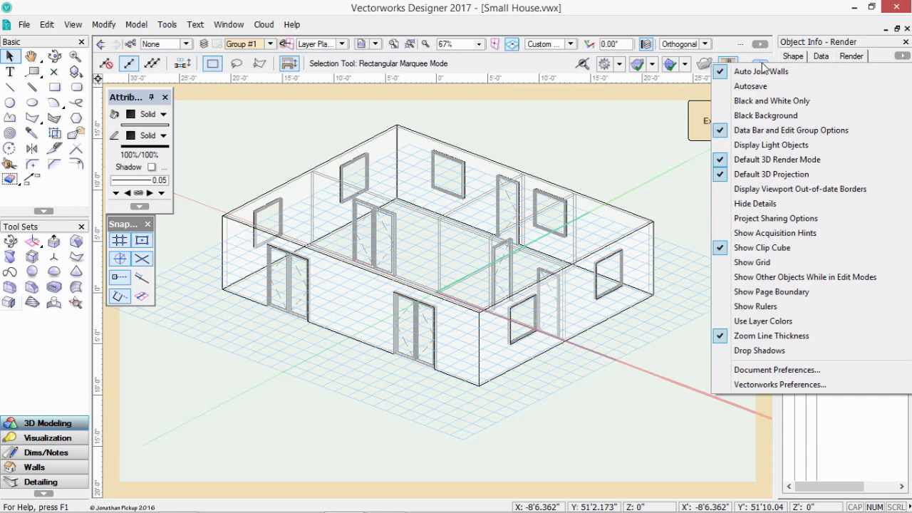
pyautogui.click(777, 278)
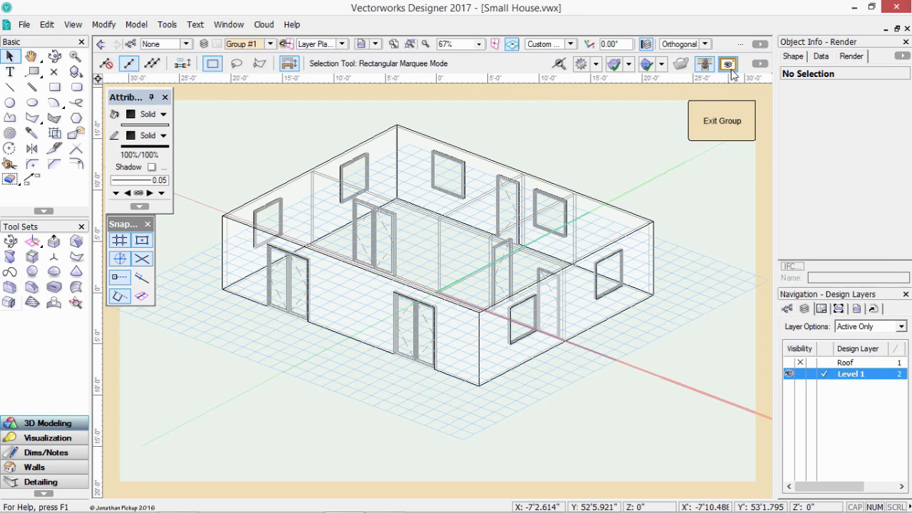
pyautogui.click(731, 71)
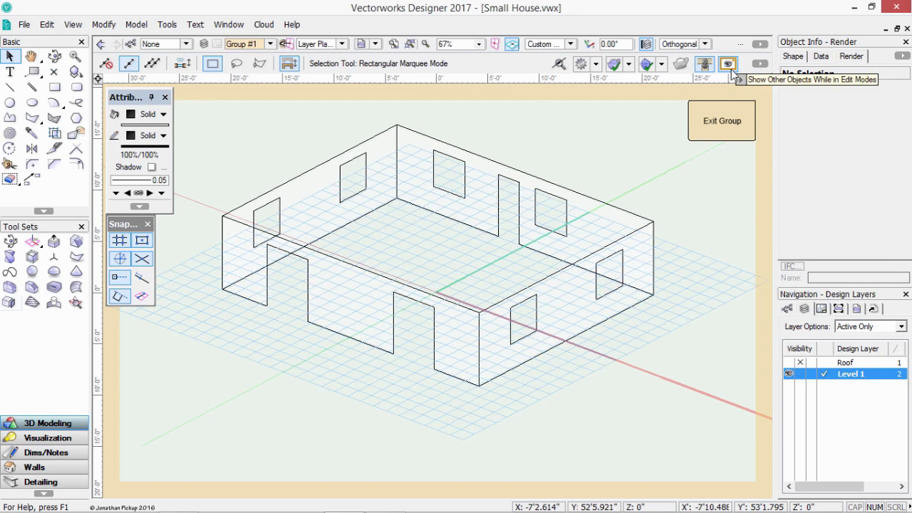
pyautogui.click(728, 65)
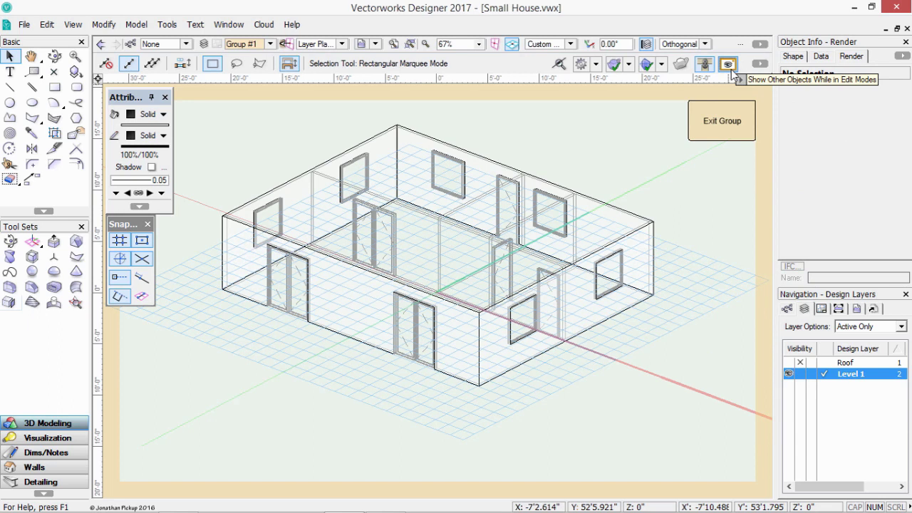
pyautogui.click(730, 66)
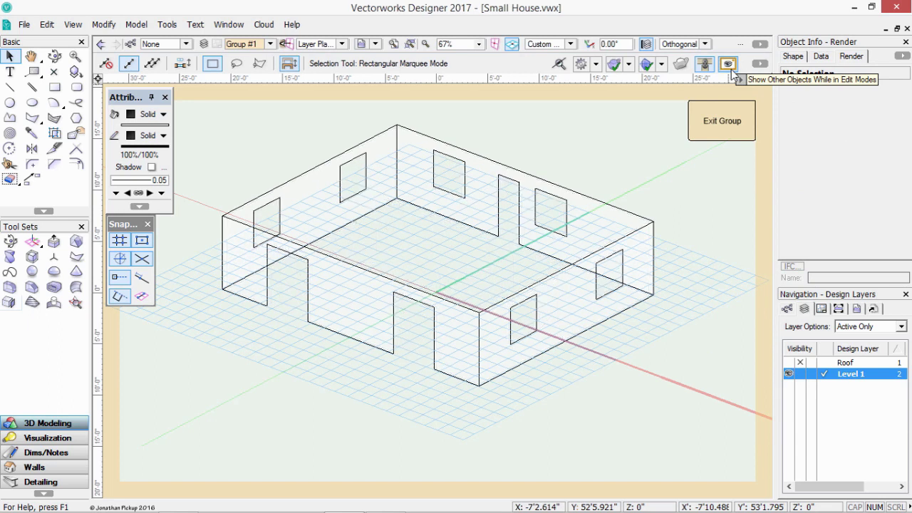
# Step: Select all four extracted wall surfaces and fill them with the WeatherBoard hatch
pyautogui.rightClick(283, 134)
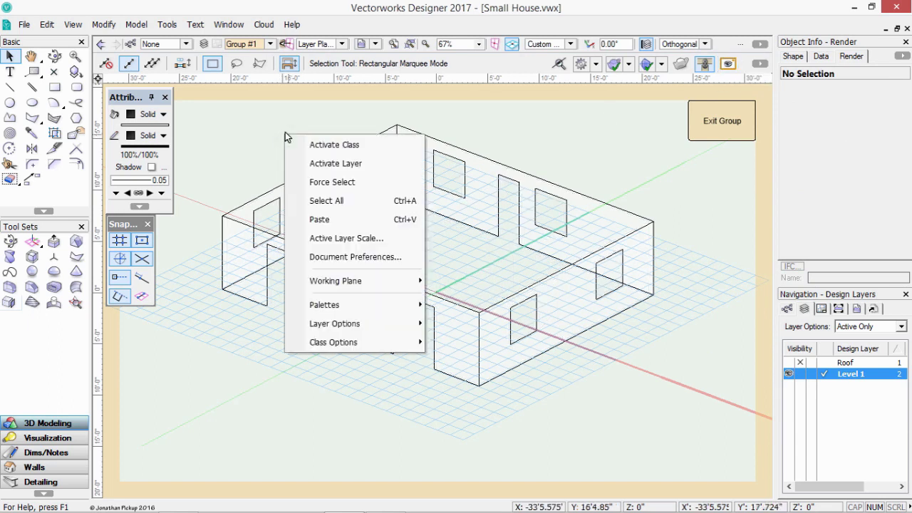
pyautogui.click(311, 203)
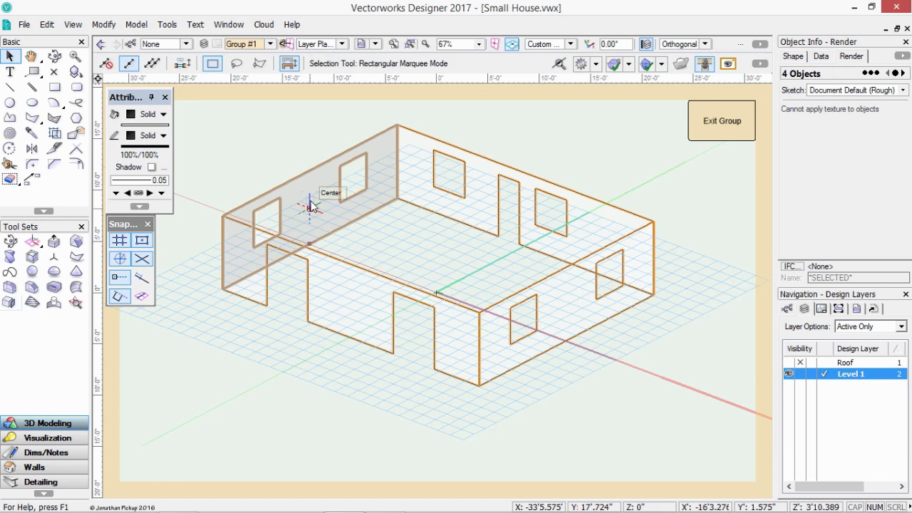
pyautogui.click(158, 116)
pyautogui.click(165, 168)
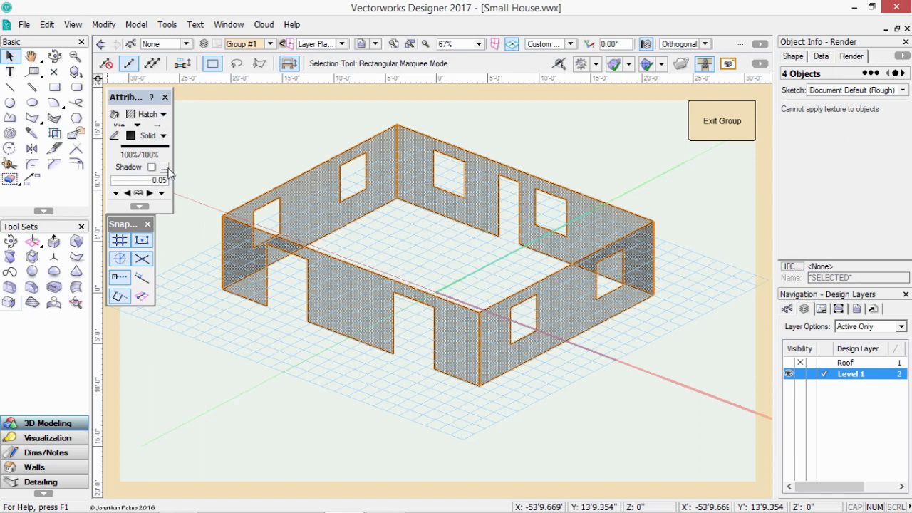
pyautogui.click(131, 115)
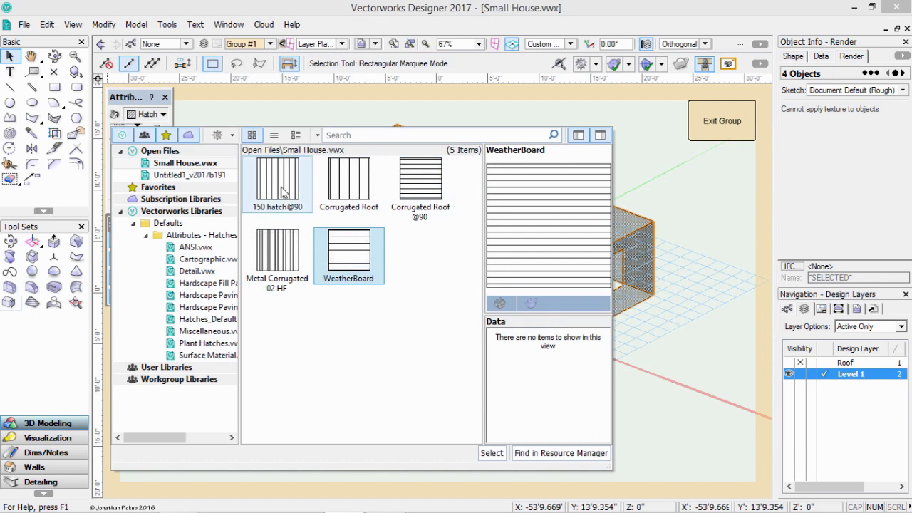
pyautogui.click(351, 258)
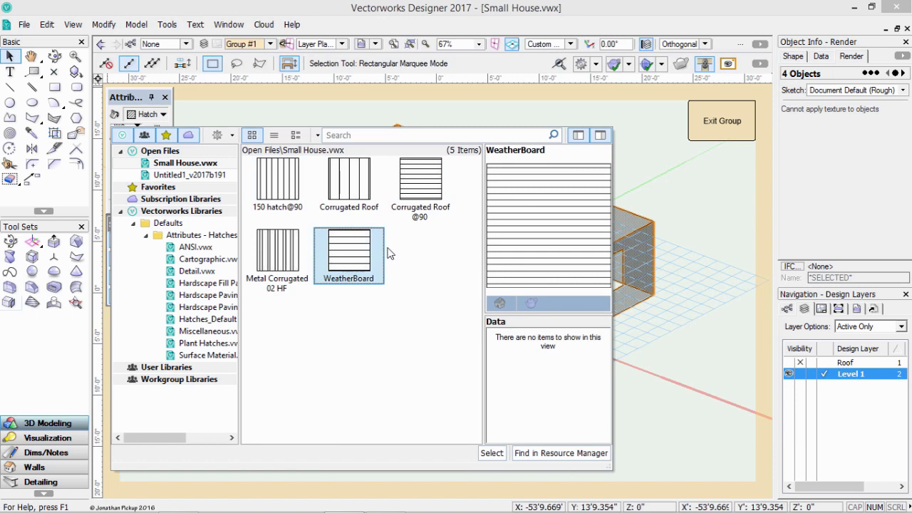
pyautogui.doubleClick(350, 259)
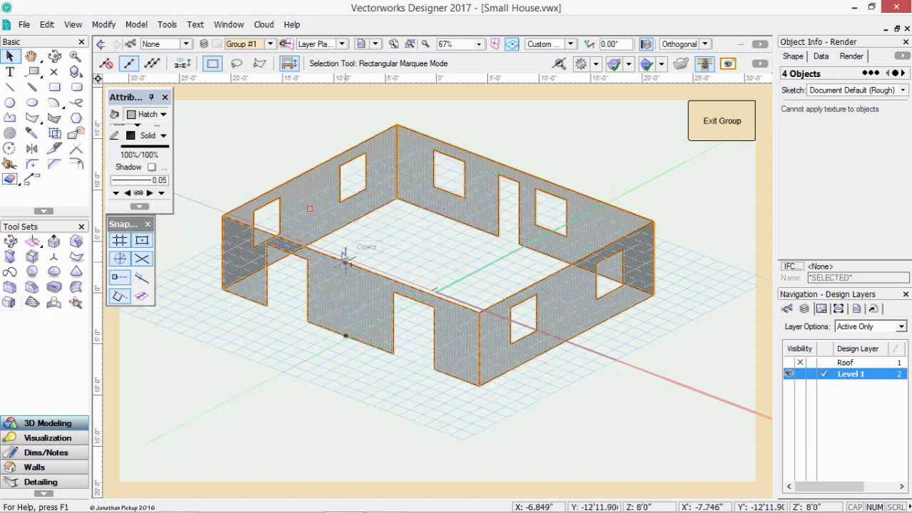
# Step: Exit the group to show the full house with windows and doors
pyautogui.scroll(5, 304, 283)
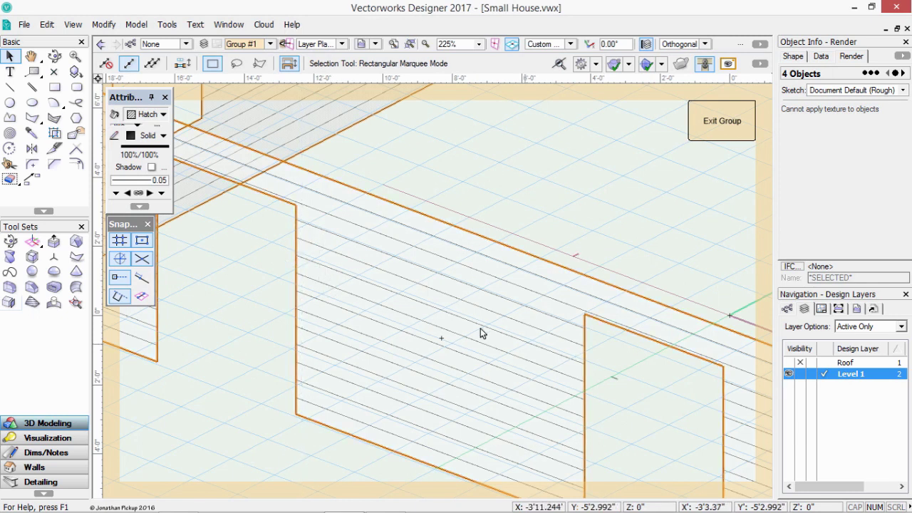
pyautogui.scroll(-4, 459, 311)
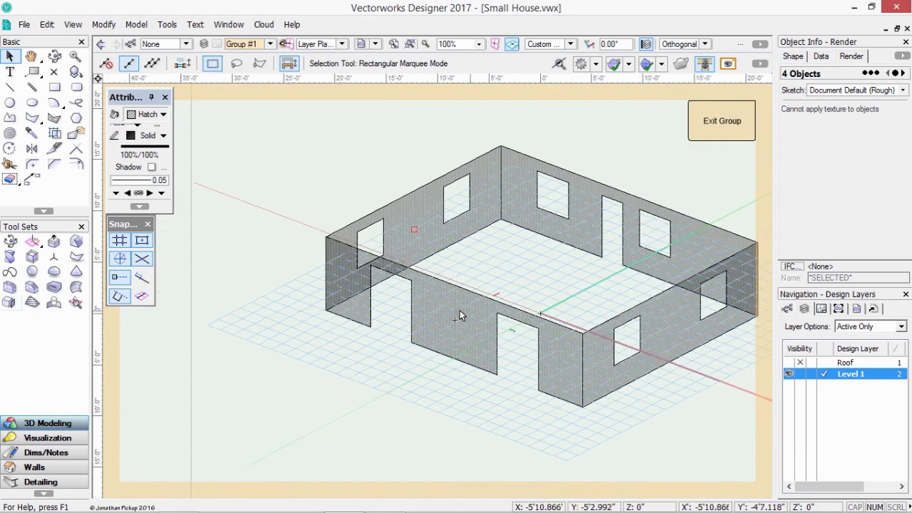
pyautogui.click(719, 122)
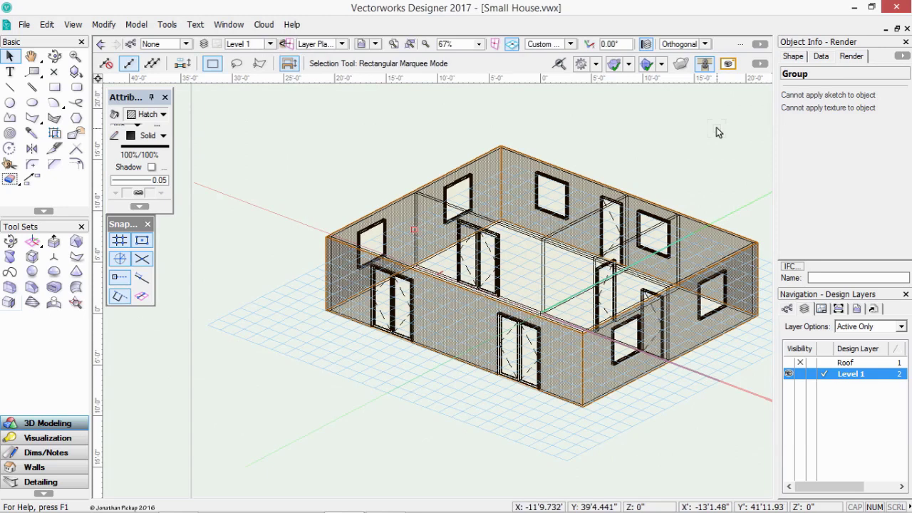
# Step: On the Roof layer, extract both sloping roof faces as surfaces
pyautogui.click(270, 44)
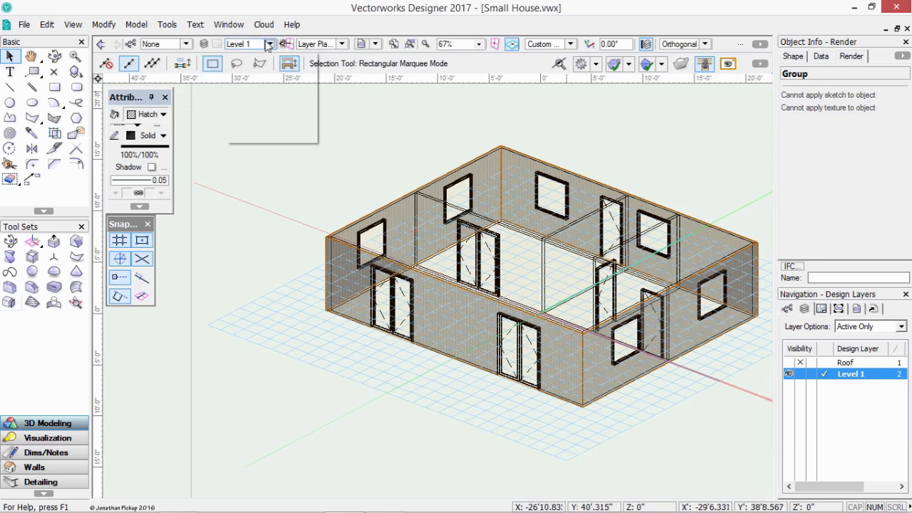
pyautogui.click(265, 121)
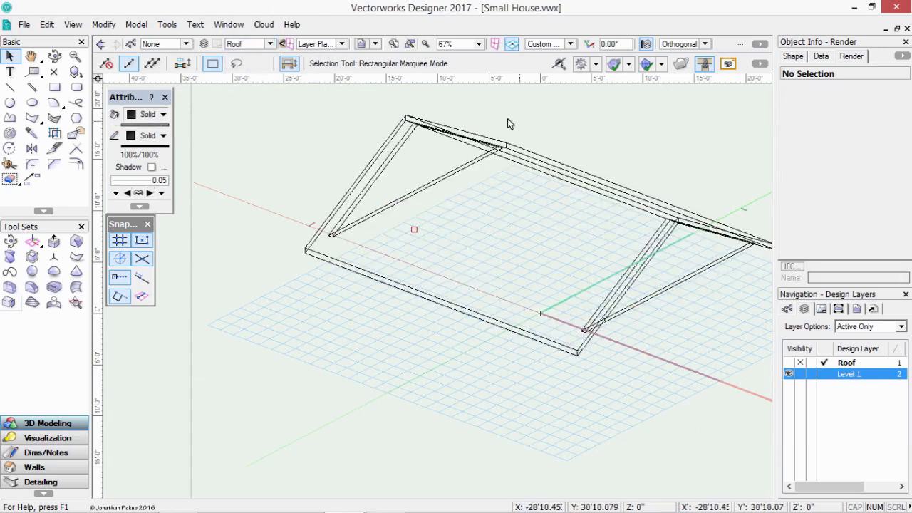
pyautogui.click(55, 56)
pyautogui.moveTo(475, 211); pyautogui.dragTo(474, 220)
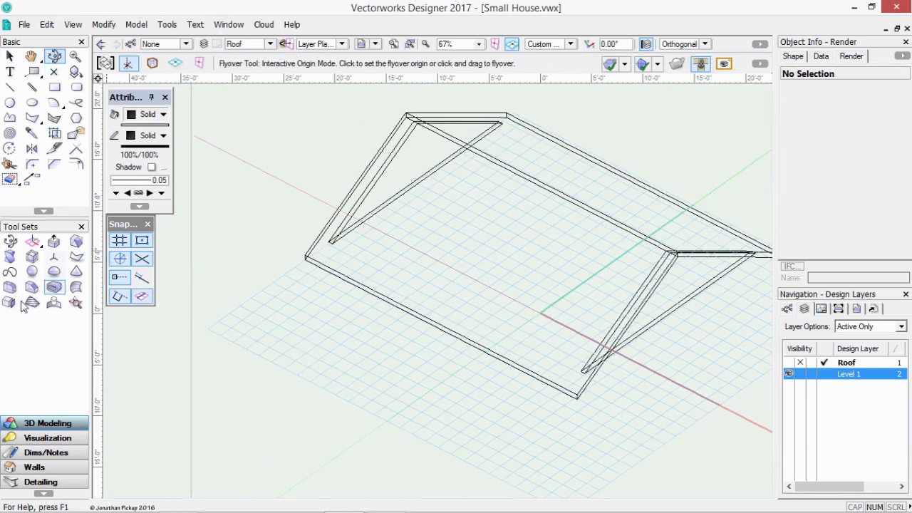
pyautogui.click(10, 302)
pyautogui.click(492, 225)
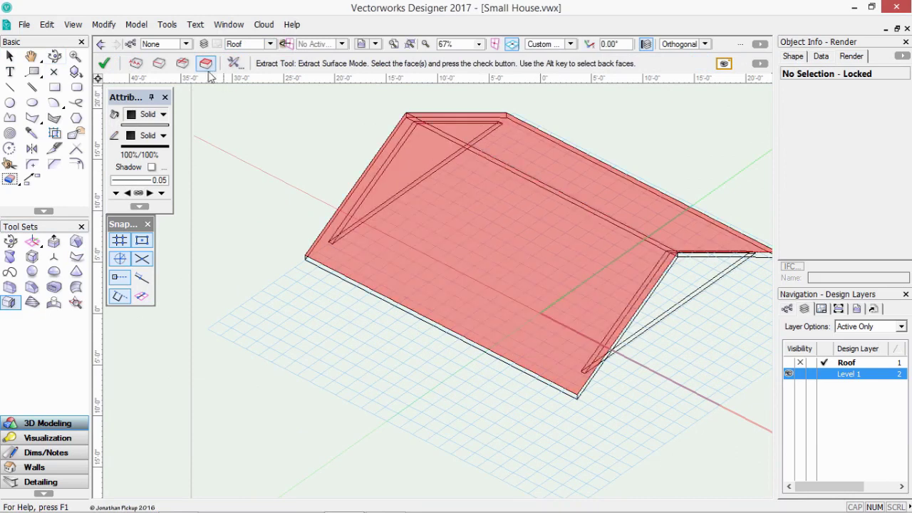
pyautogui.click(112, 64)
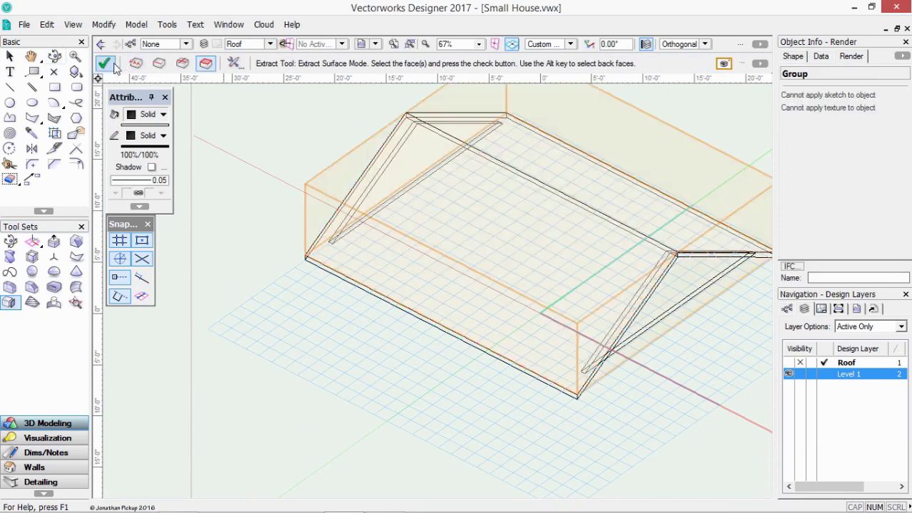
# Step: Fill the roof surfaces with the Metal Corrugated 02 HF hatch
pyautogui.click(162, 114)
pyautogui.click(159, 169)
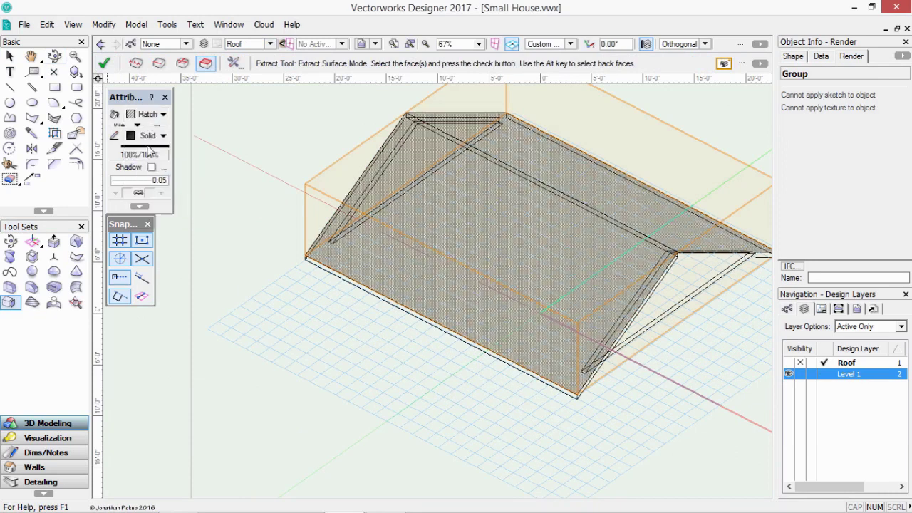
pyautogui.click(133, 126)
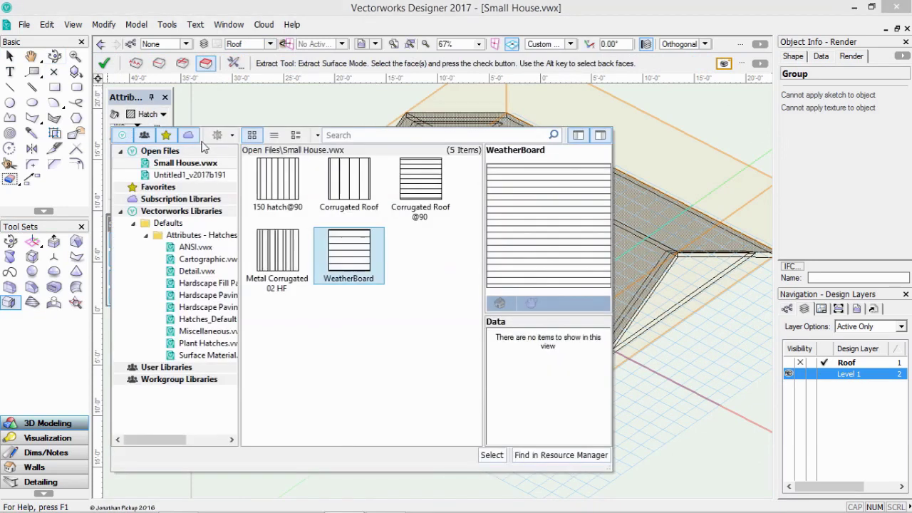
pyautogui.click(420, 187)
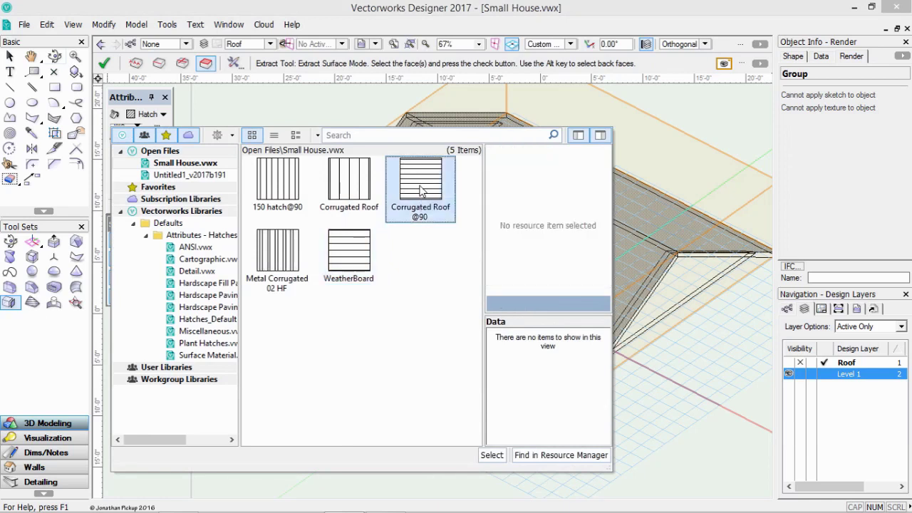
pyautogui.click(269, 261)
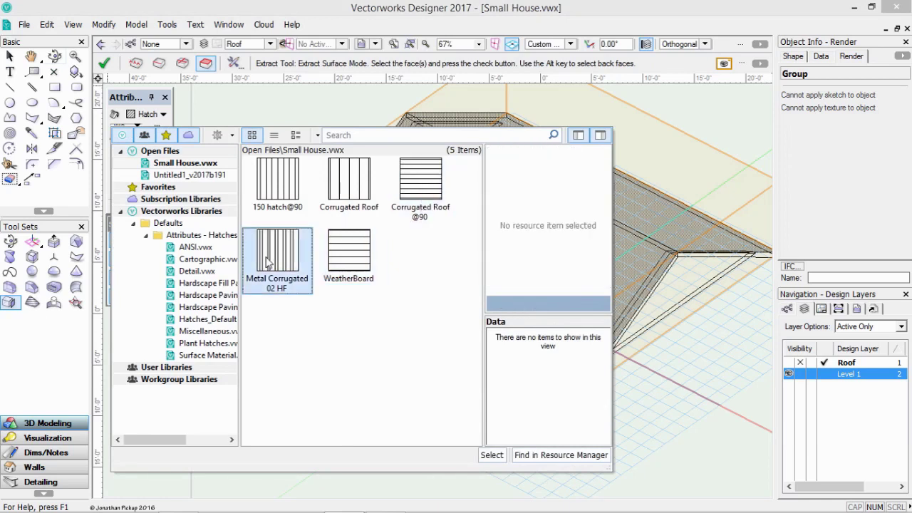
pyautogui.click(491, 454)
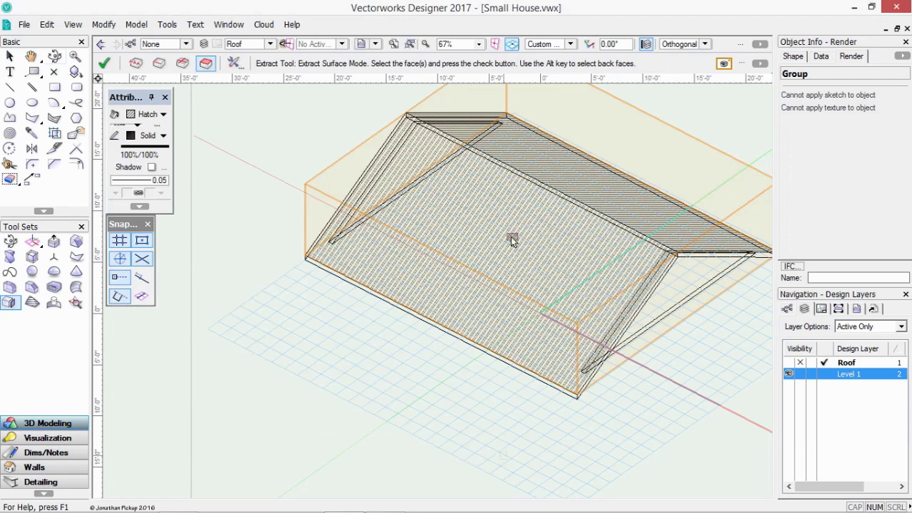
pyautogui.scroll(3, 495, 237)
pyautogui.scroll(-3, 496, 237)
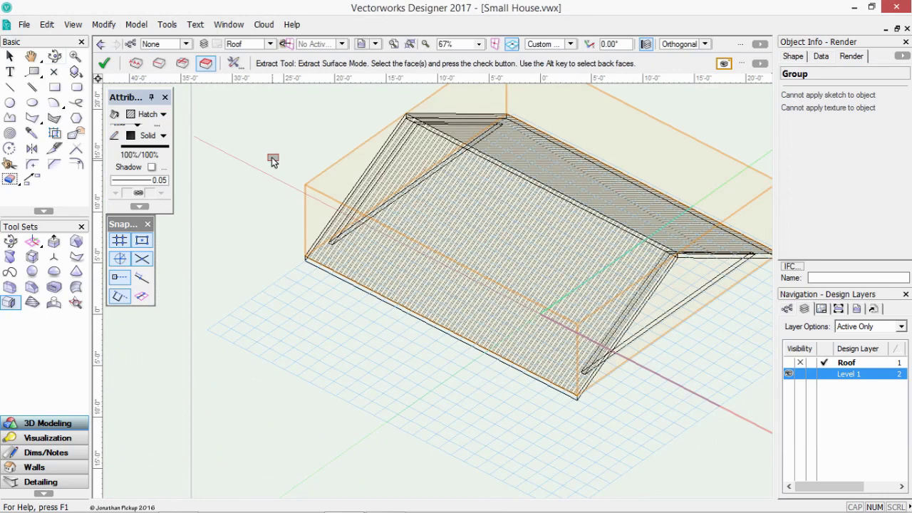
# Step: Switch to saved perspective View 1 and render the house in Hidden Line
pyautogui.click(374, 45)
pyautogui.click(377, 96)
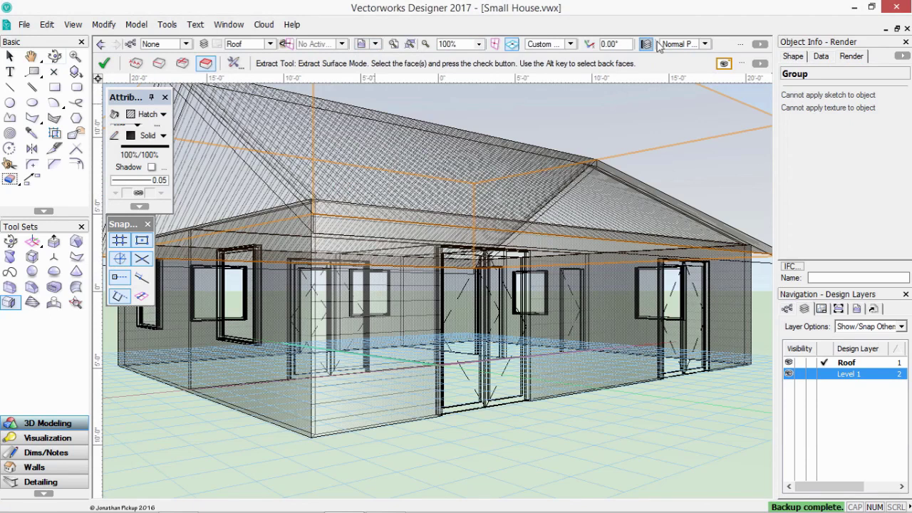
pyautogui.click(73, 24)
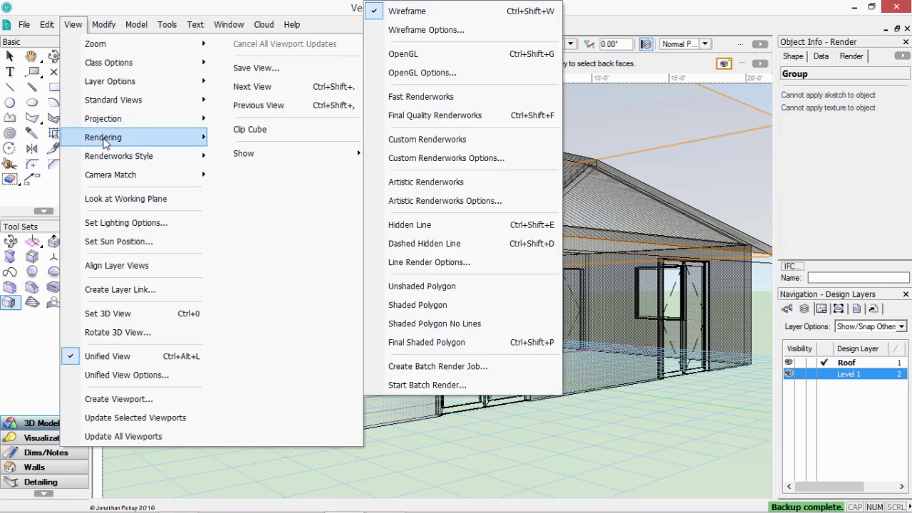
pyautogui.click(423, 227)
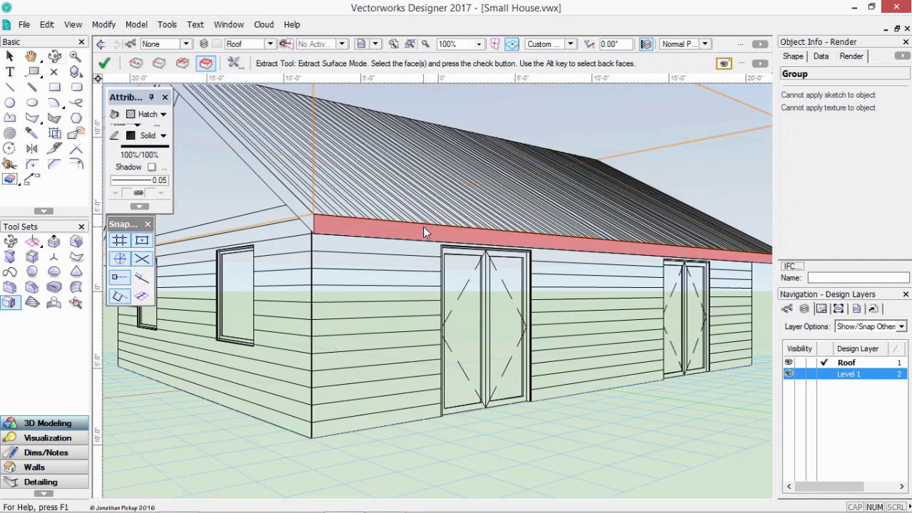